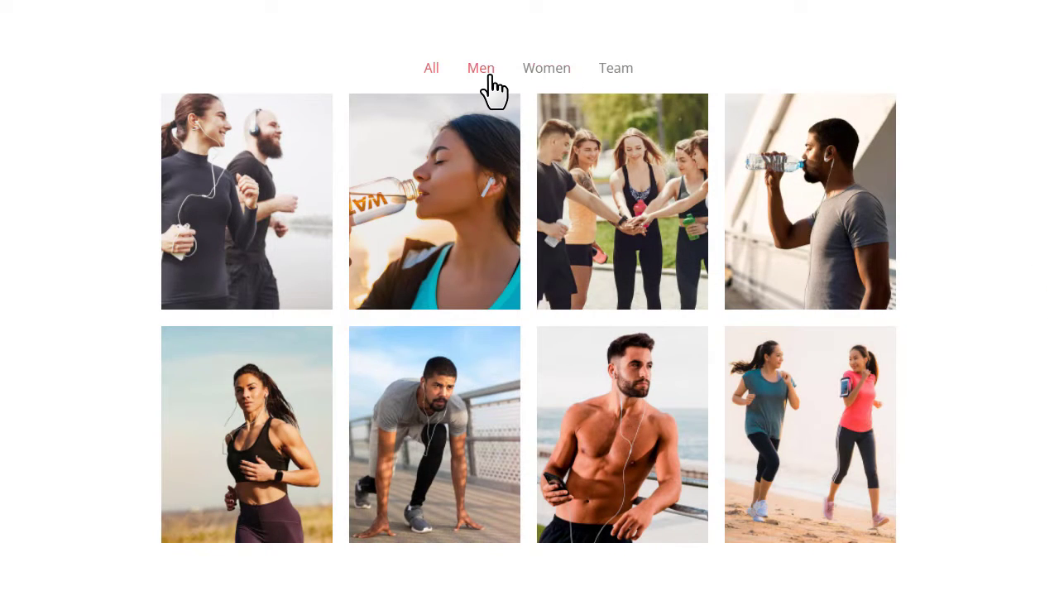
In Preview, filter the gallery to Men, Women and Team, then back to All
left_click(487, 73)
left_click(543, 184)
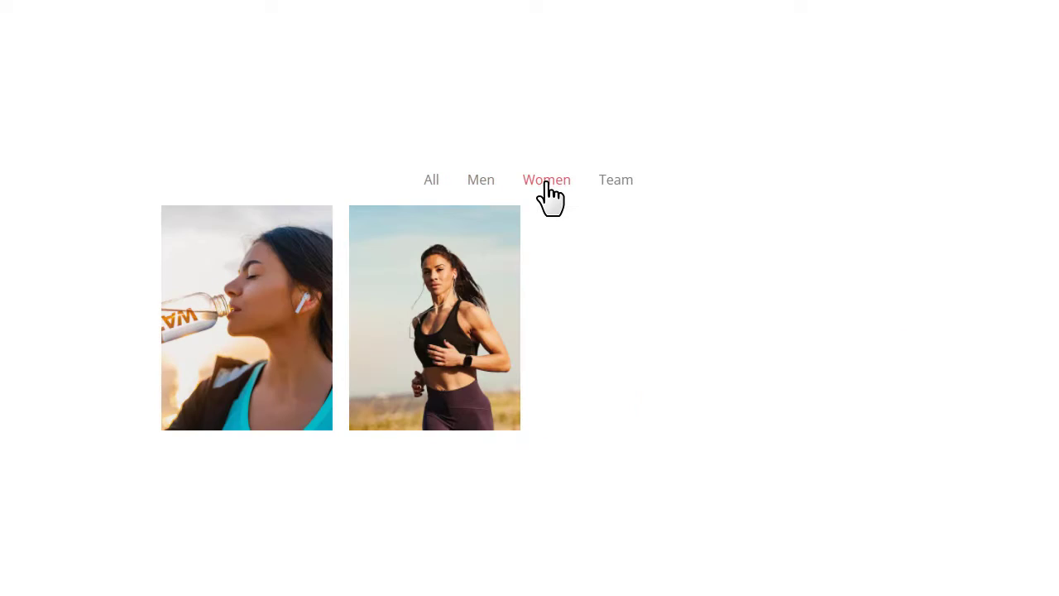
left_click(626, 184)
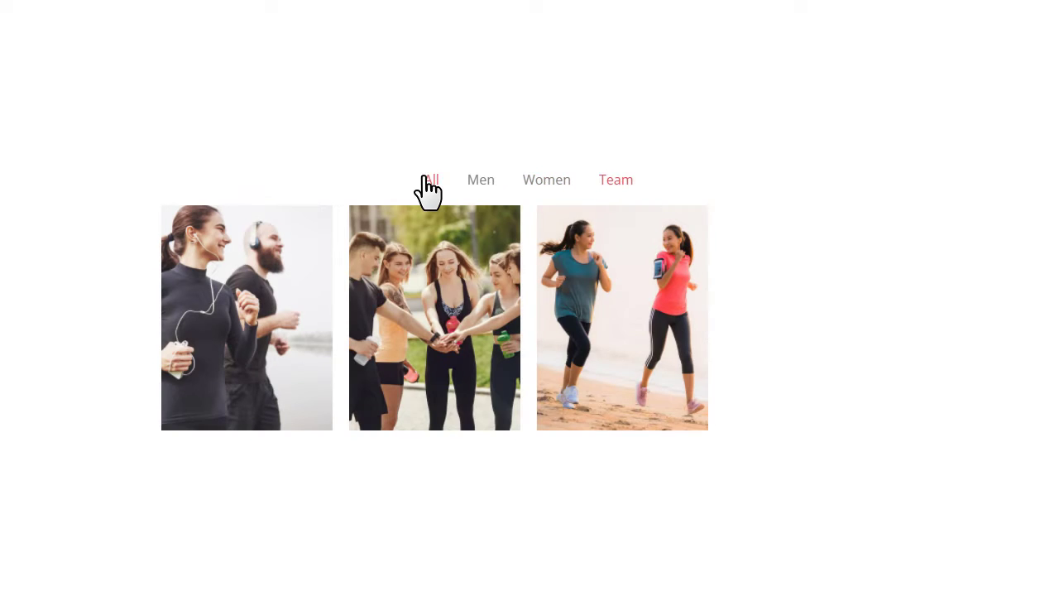
left_click(427, 181)
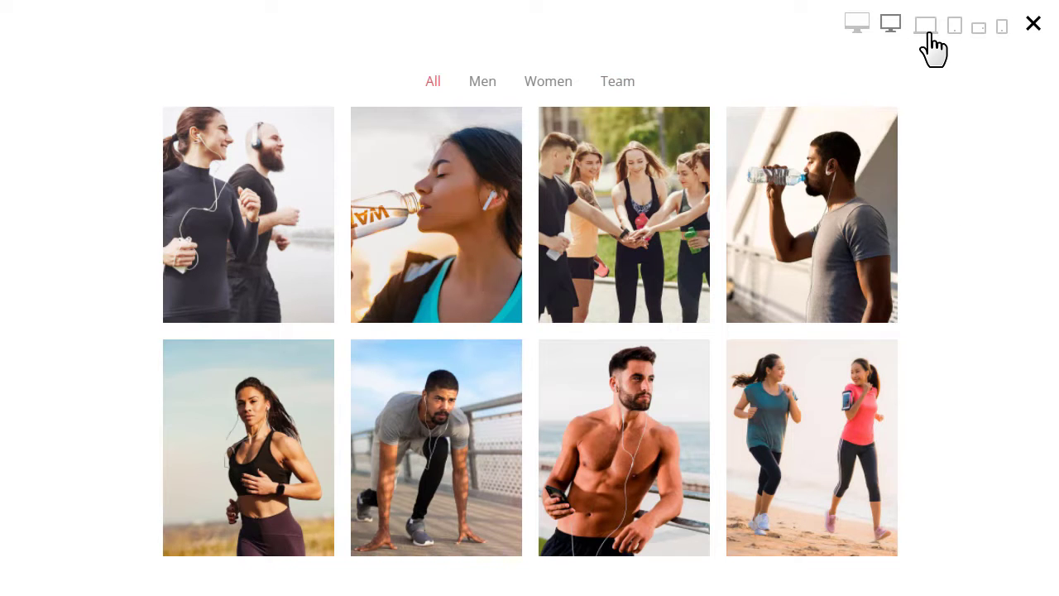
Preview the gallery at tablet and phone widths and scroll down through it
left_click(956, 33)
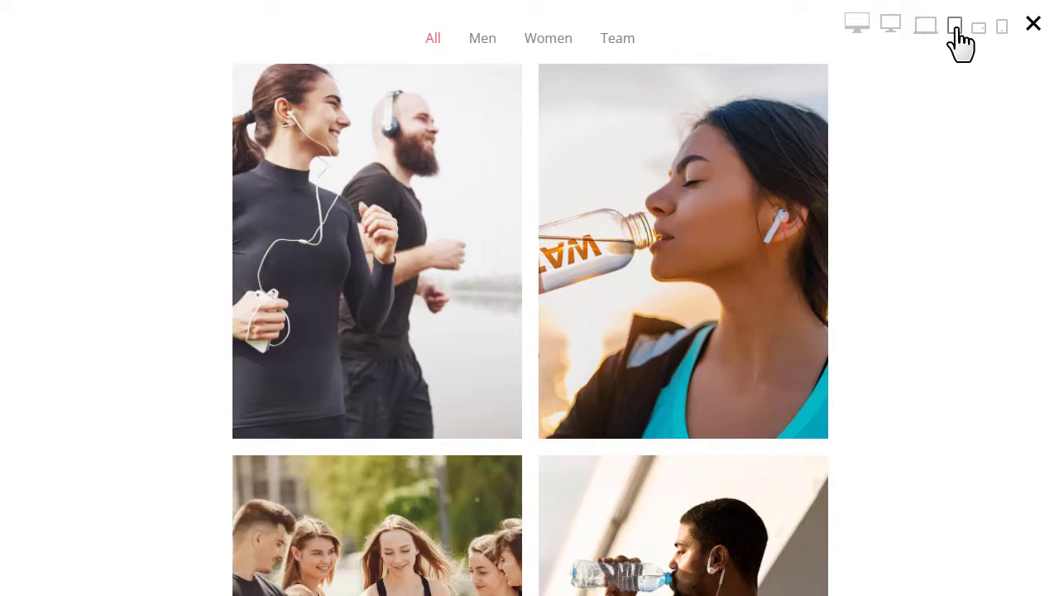
left_click(1002, 30)
left_click_drag(697, 68, 700, 475)
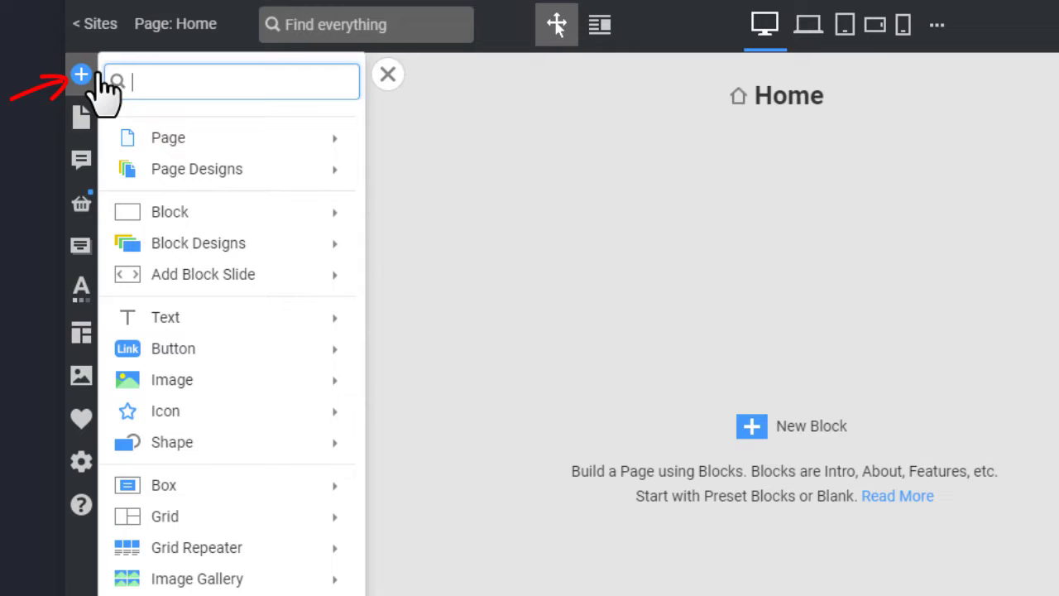
Scroll the addable-elements list down to Image Gallery, with the Gallery Images folder beside the editor
scroll(248, 199, "down", 4)
mouse_move(289, 261)
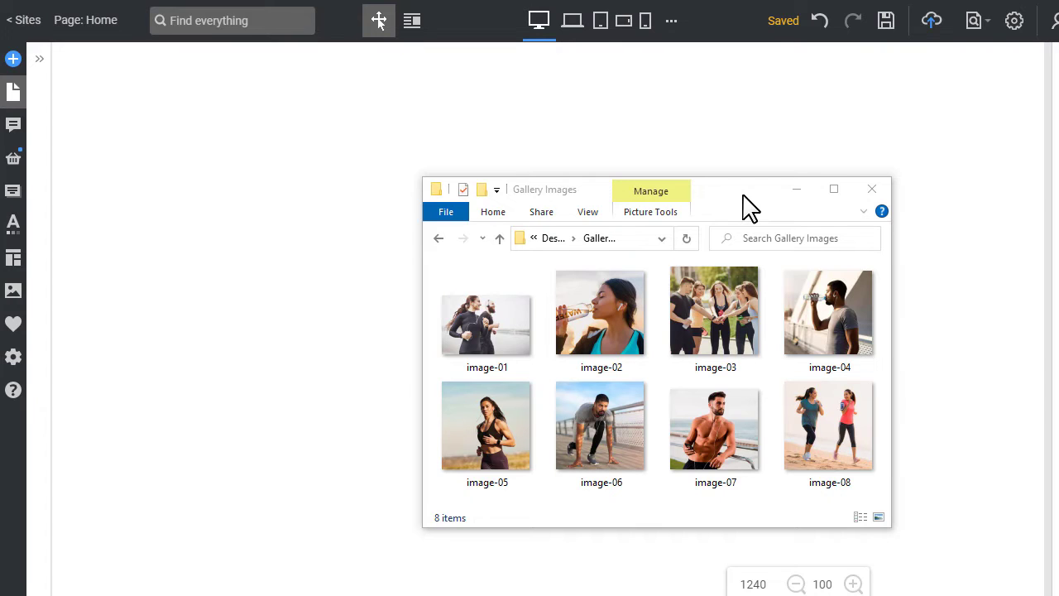
Select image-01 to image-03 in Explorer and drop them onto the Home page
left_click_drag(436, 279, 576, 338)
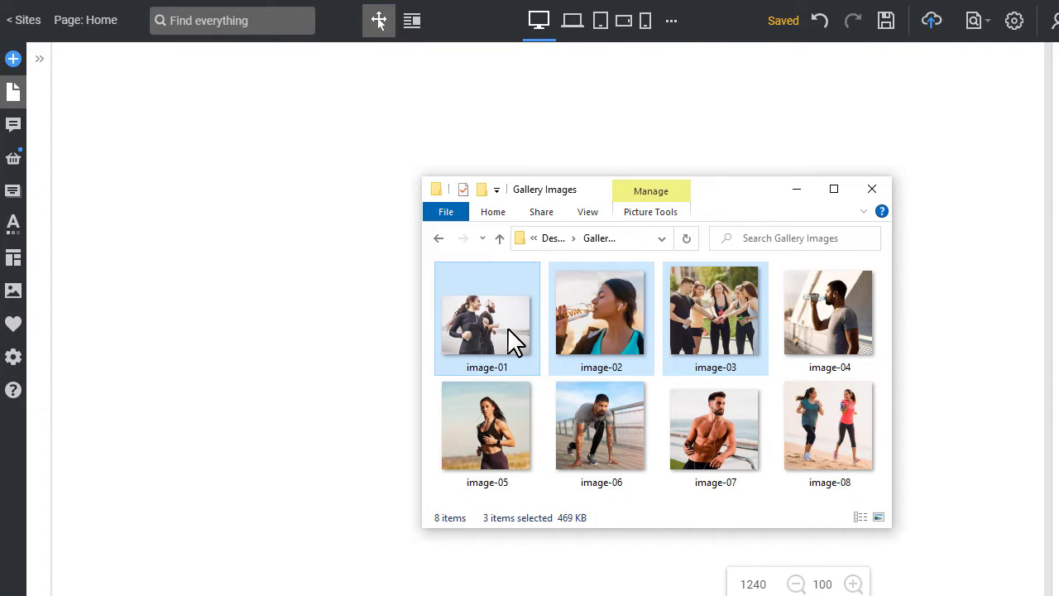
left_click_drag(507, 326, 281, 314)
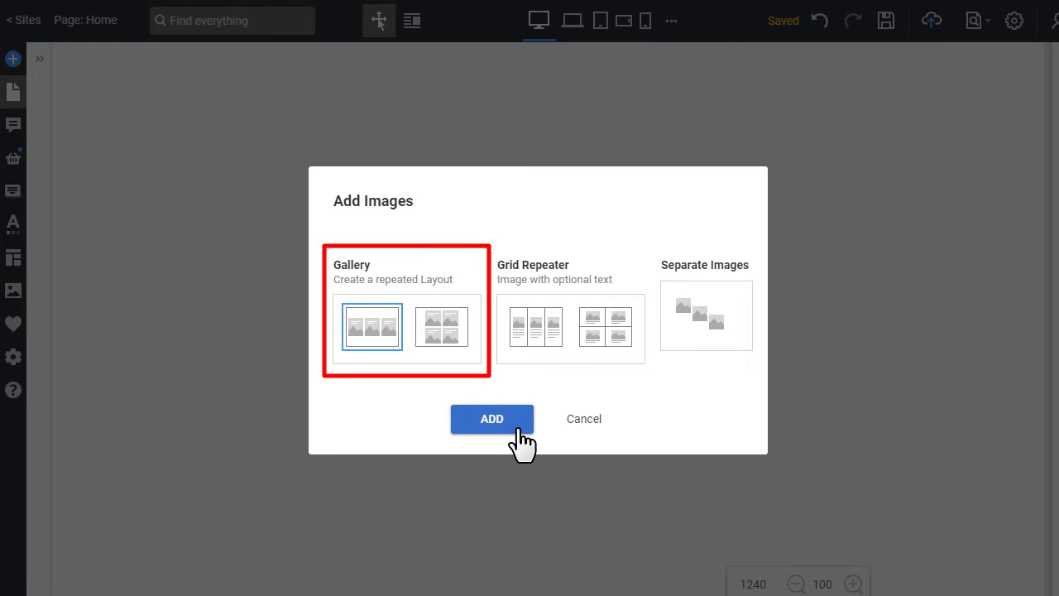
Insert the three photos as a gallery and switch it to 4 columns
left_click(517, 429)
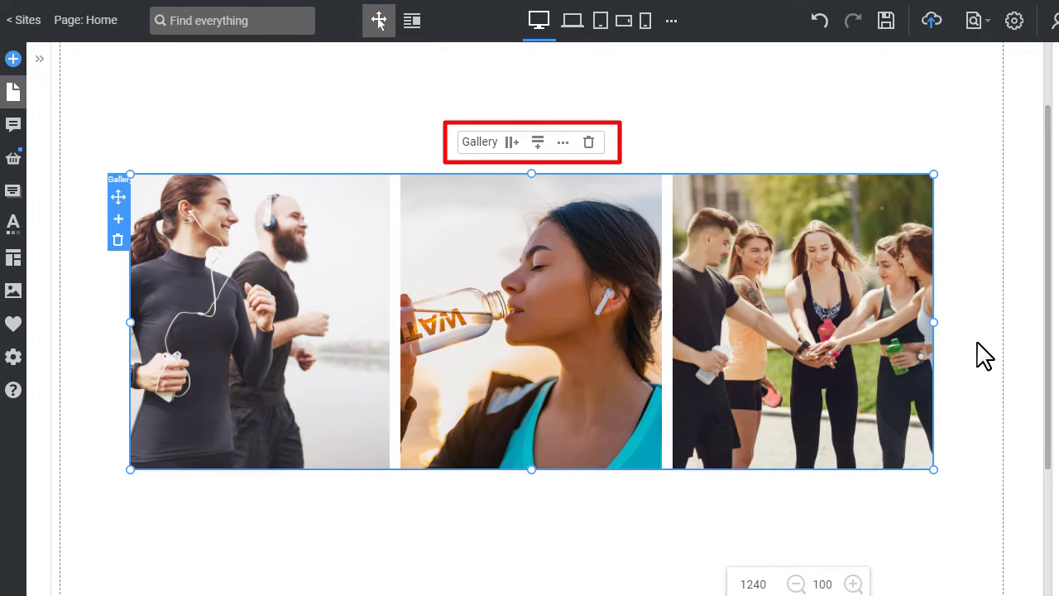
left_click(512, 143)
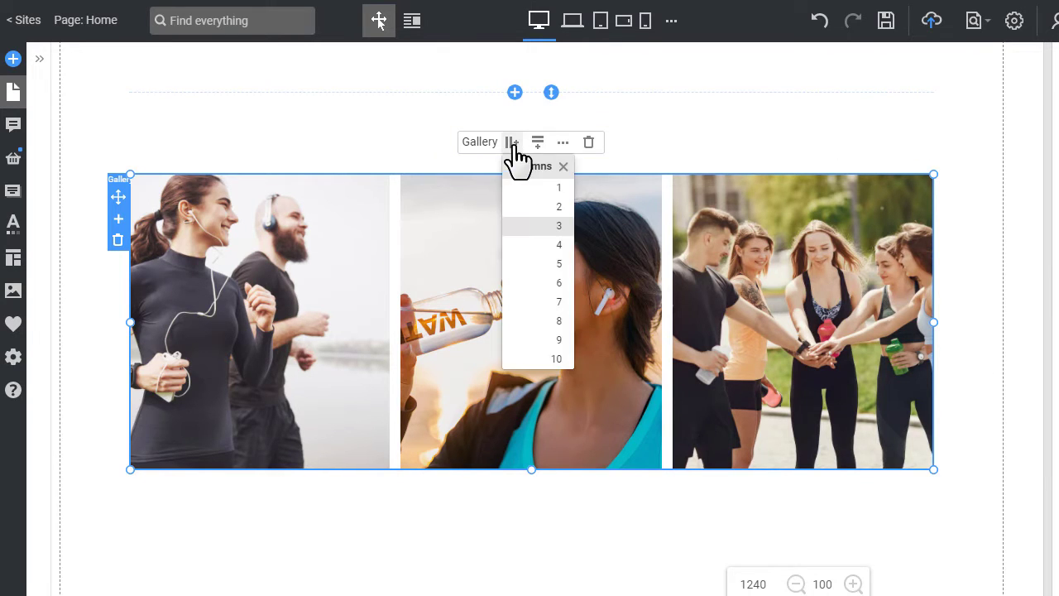
left_click(540, 244)
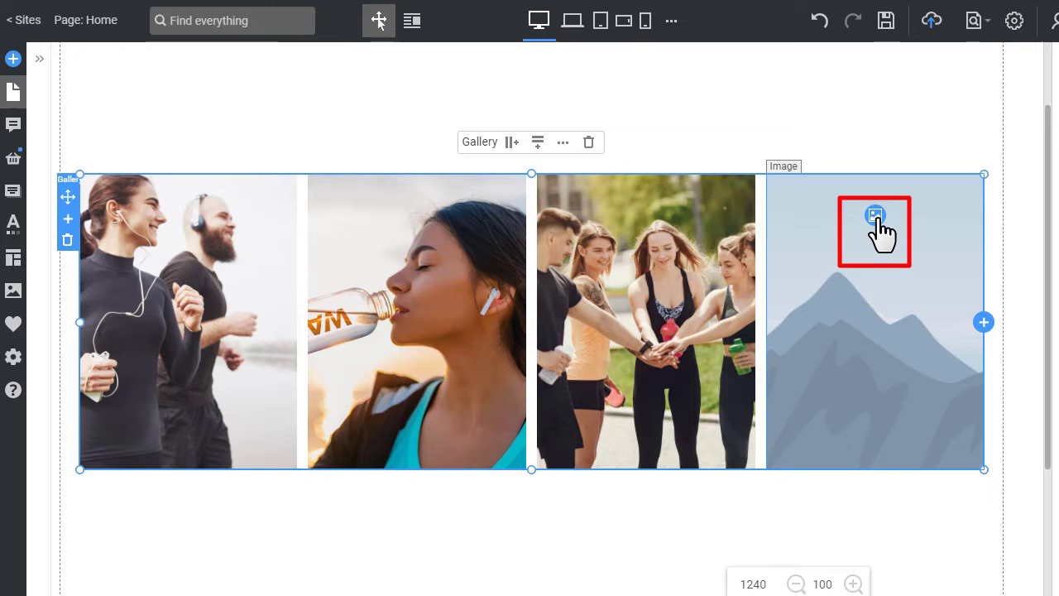
Fill the empty fourth placeholder with image-04.jpg from My Images
left_click(876, 219)
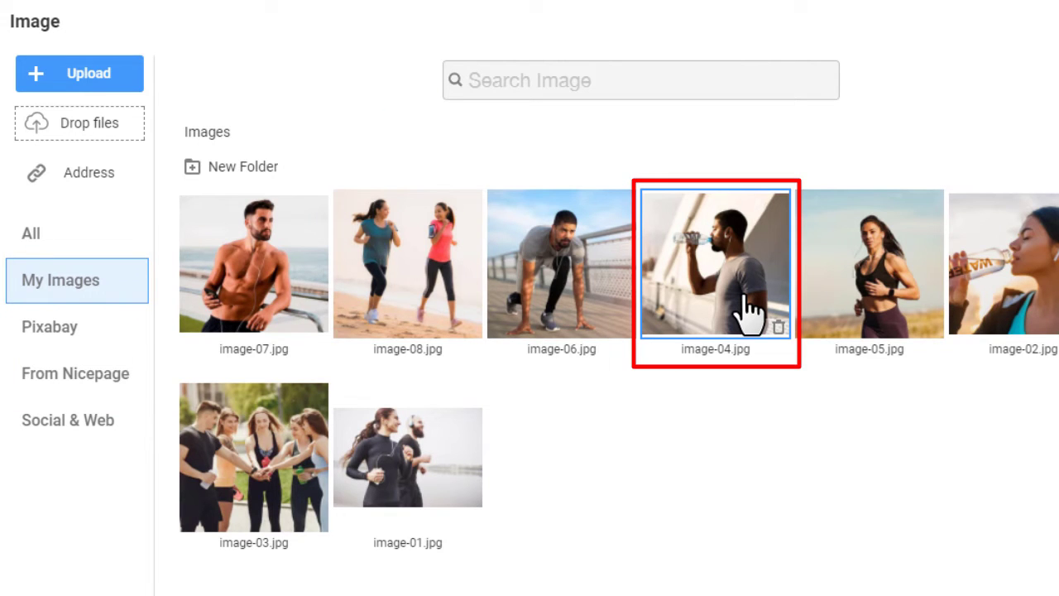
left_click(749, 310)
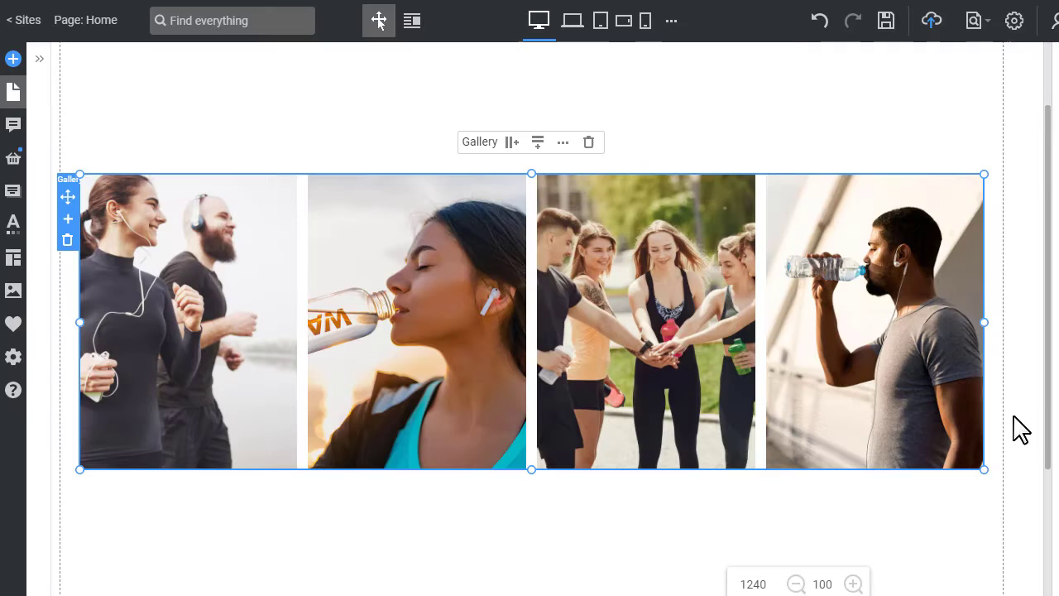
Reorder the photos so the man-drinking image ends up back in the last slot
left_click_drag(886, 368, 484, 360)
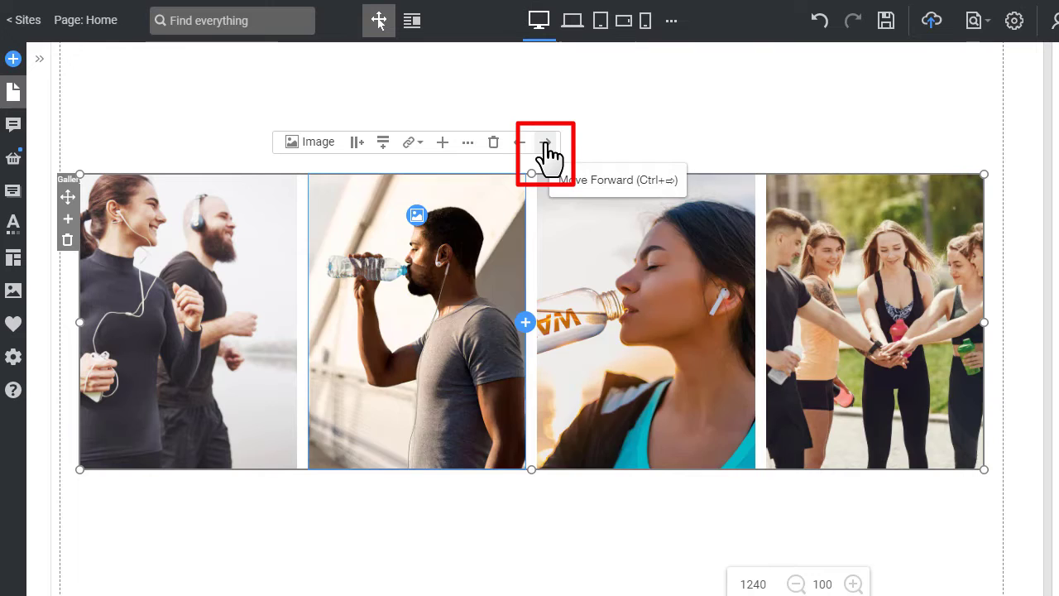
left_click(545, 143)
left_click(545, 144)
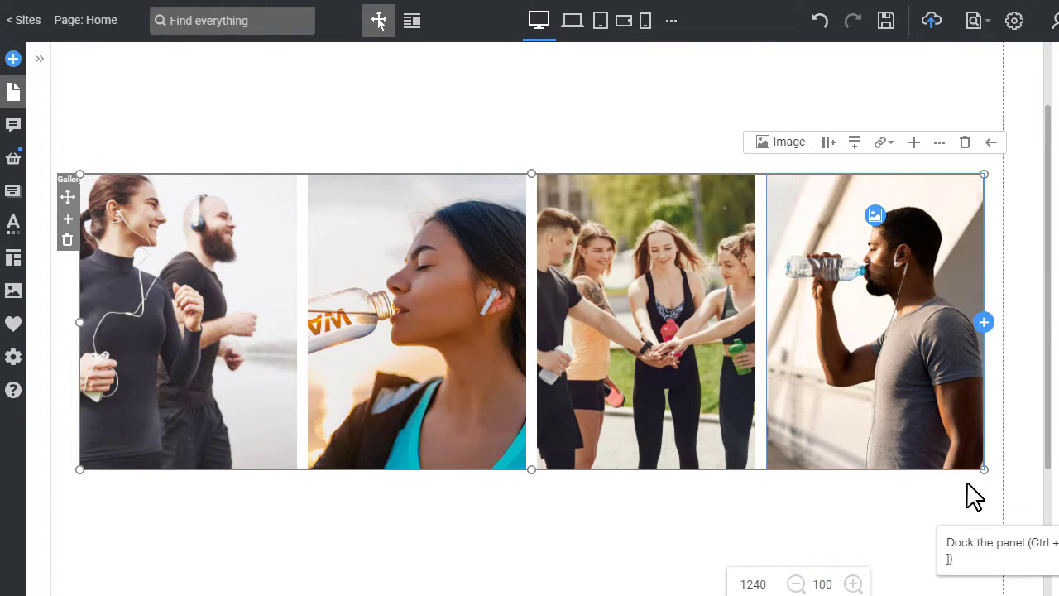
Resize the gallery to about 867 × 332 and centre it within its block
left_click_drag(984, 470, 557, 334)
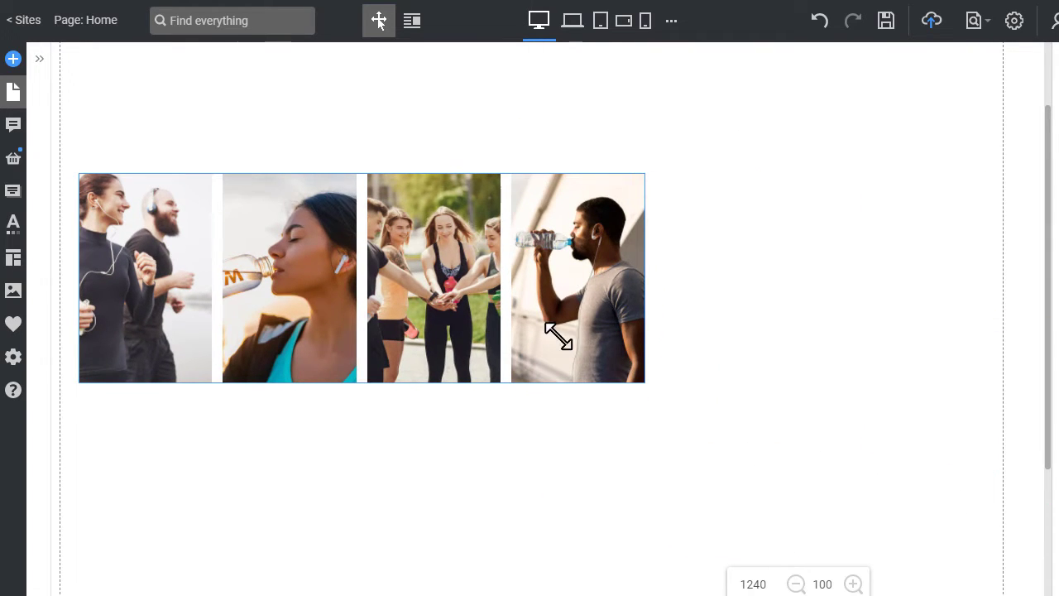
mouse_move(59, 201)
left_mouse_down()
mouse_move(72, 108)
mouse_move(361, 105)
mouse_move(409, 189)
mouse_move(413, 347)
mouse_move(369, 317)
mouse_move(183, 265)
left_mouse_up()
left_click(922, 86)
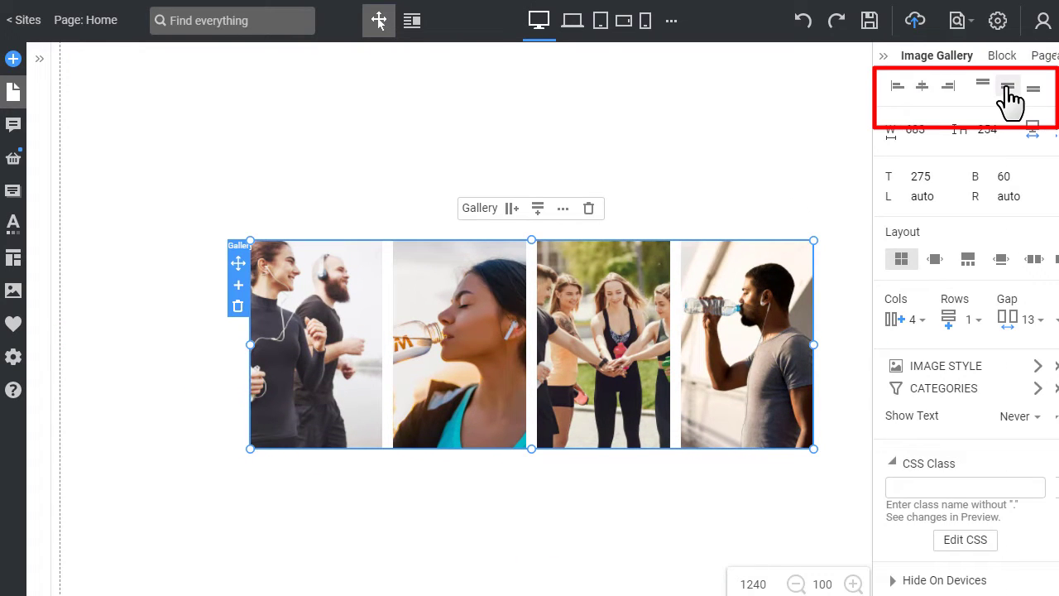
left_click(1007, 86)
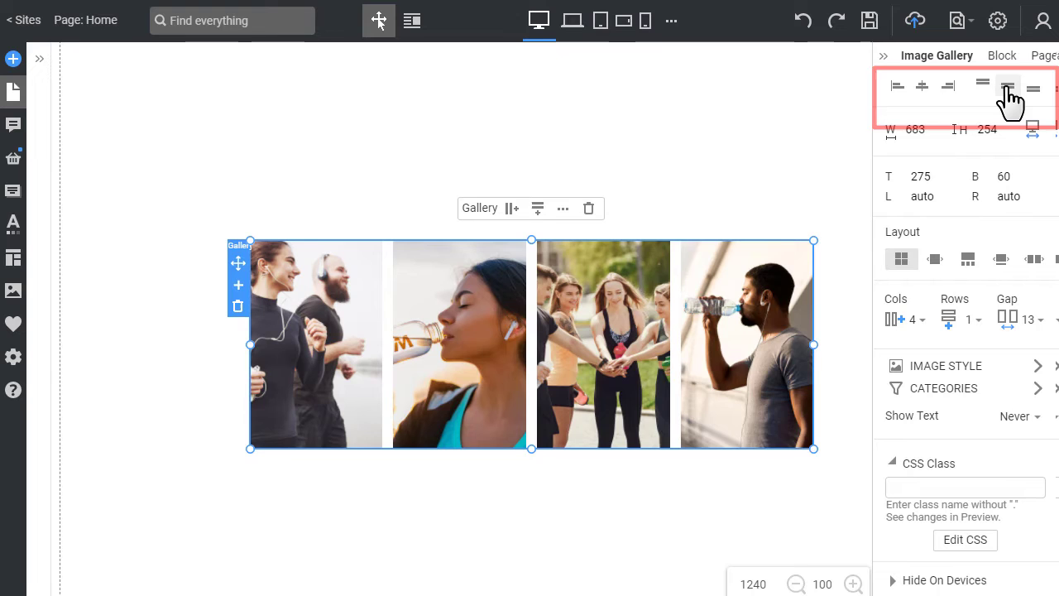
left_click_drag(813, 426, 867, 456)
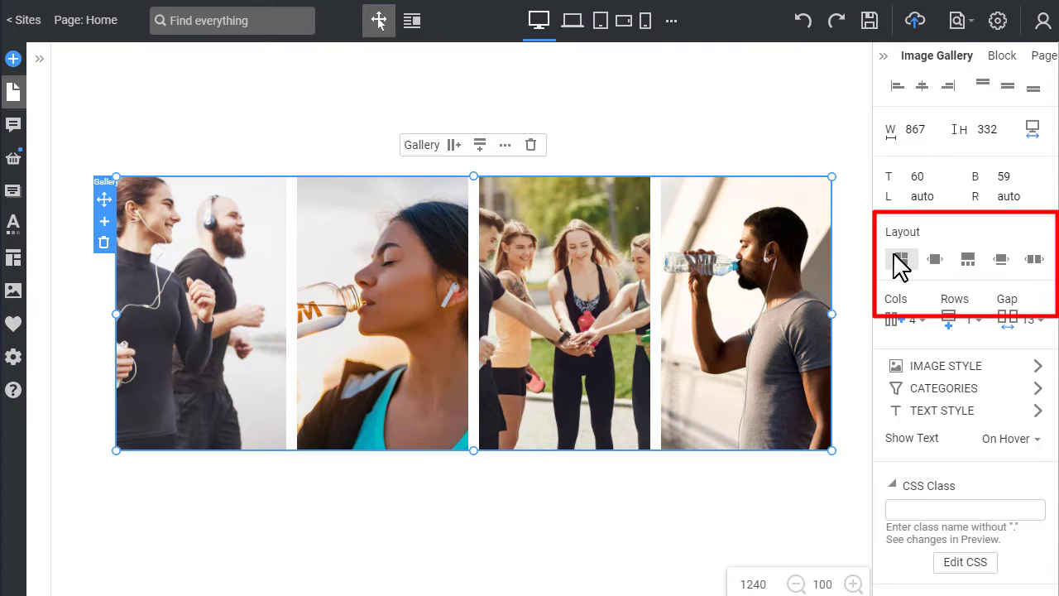
left_click(936, 261)
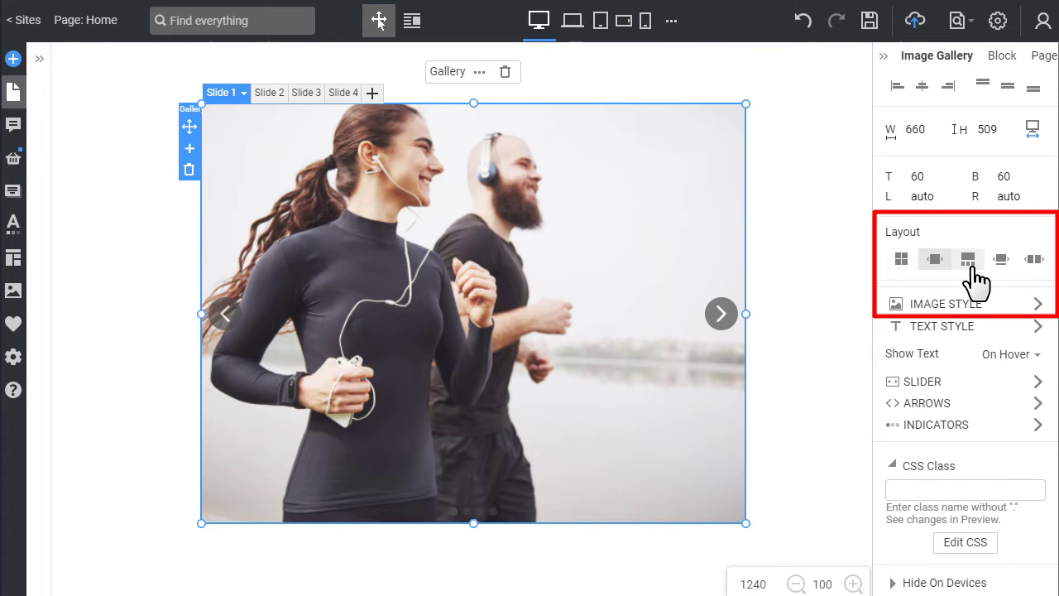
left_click(974, 265)
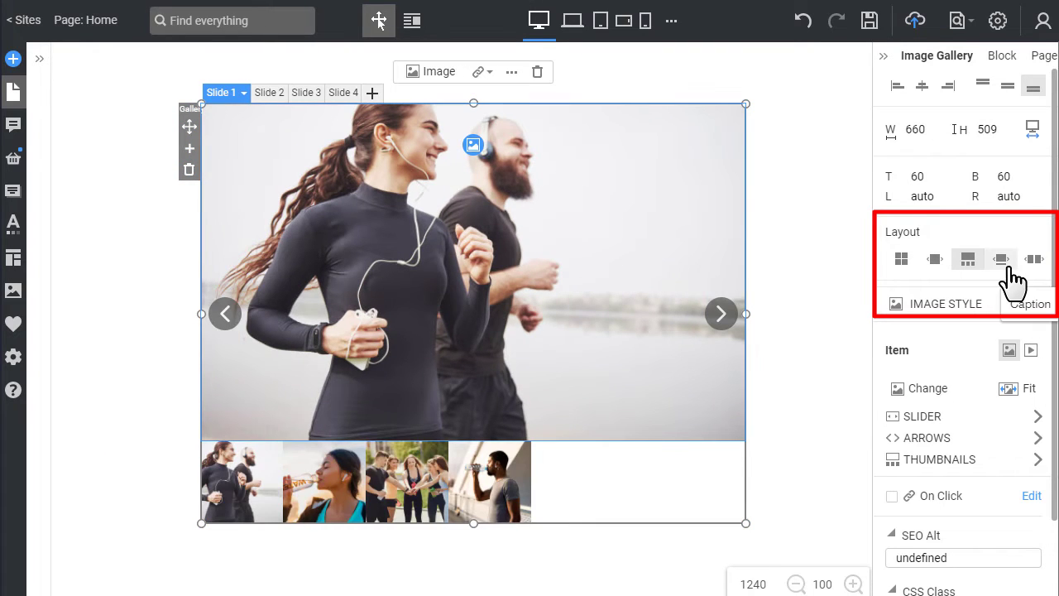
left_click(1003, 263)
left_click(1034, 262)
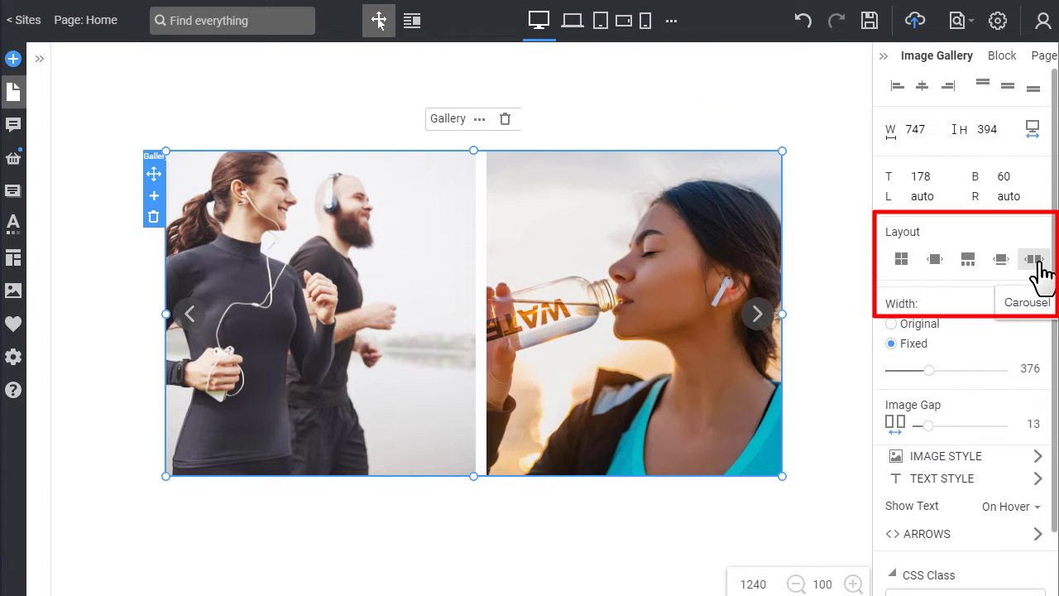
left_click(902, 263)
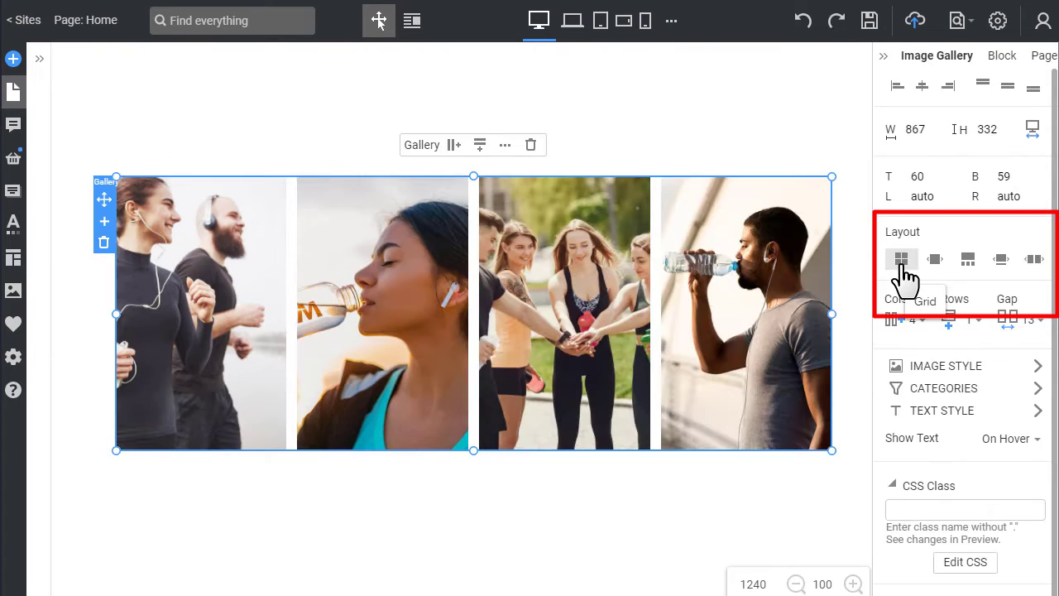
Set the gallery to 3 columns and 2 rows with a 30 gap between images
left_click(928, 326)
left_click_drag(939, 354, 927, 354)
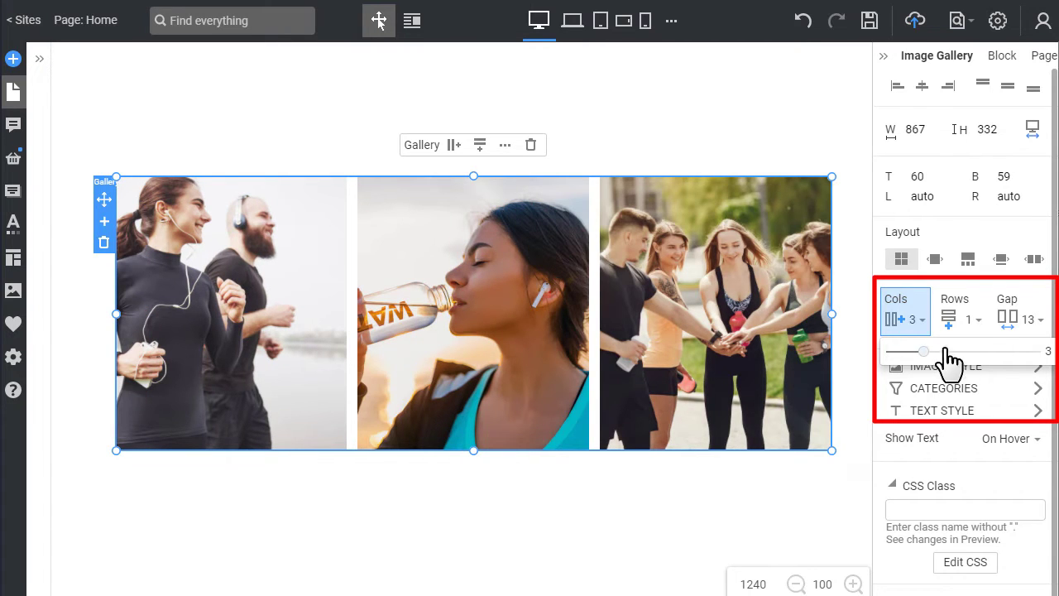
left_click(982, 329)
left_click(854, 351)
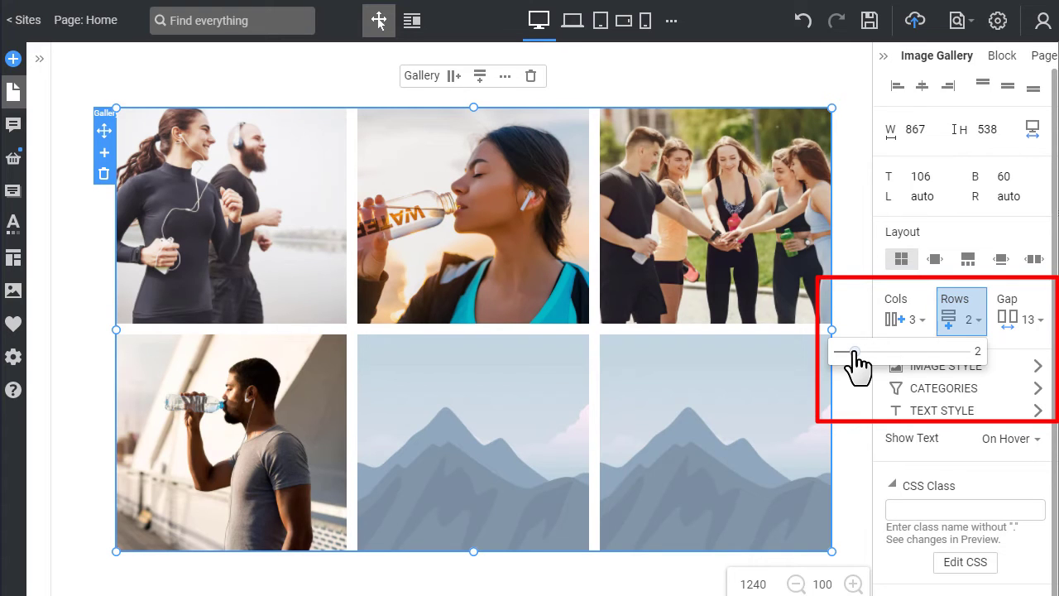
left_click(1019, 321)
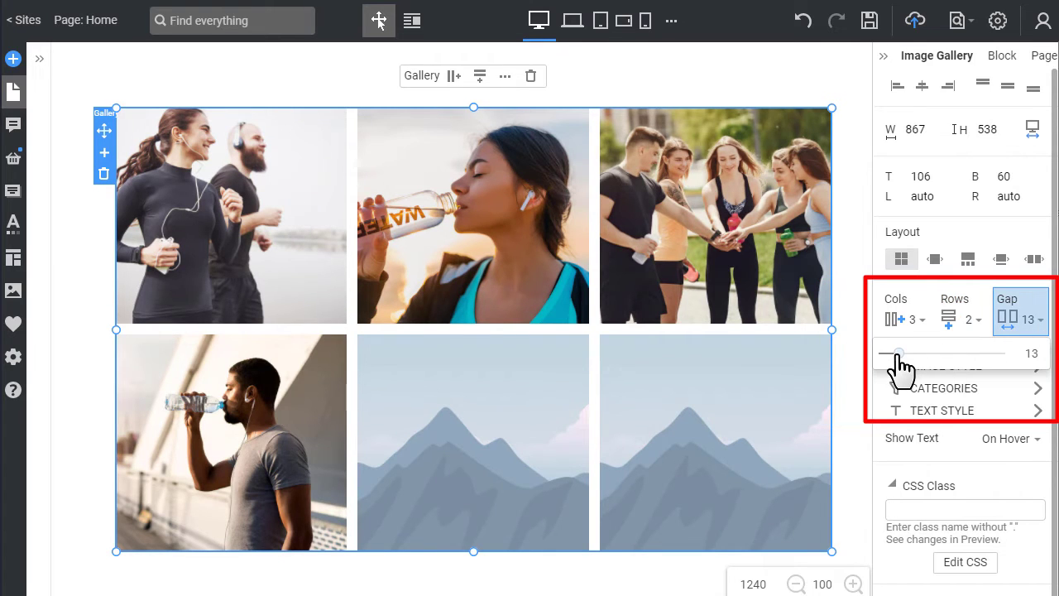
left_click_drag(901, 358, 921, 360)
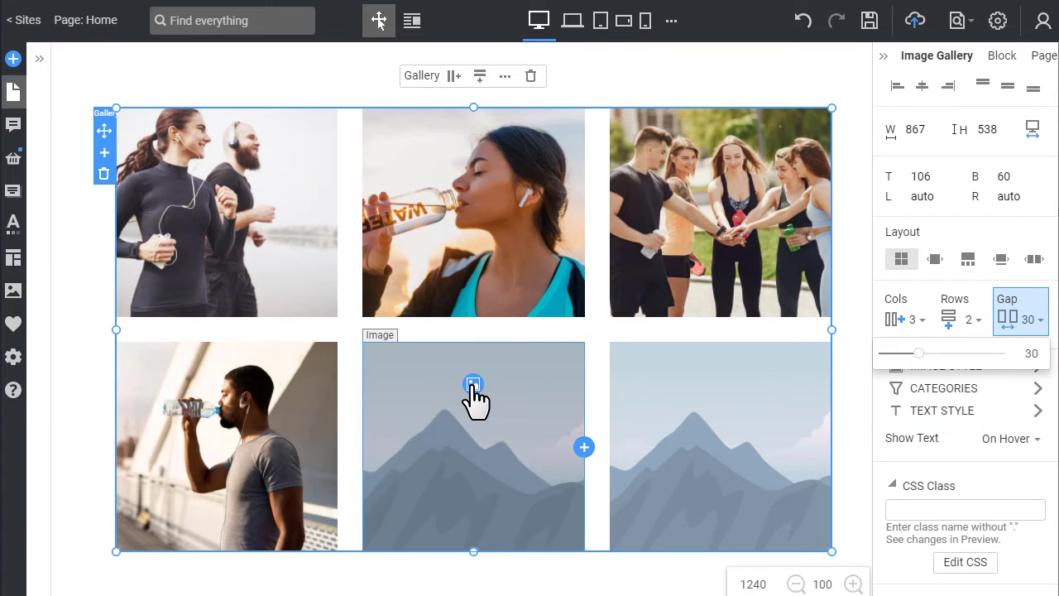
Put image-05 in the bottom-middle slot and image-06 in the bottom-right slot
left_click(471, 382)
left_click(809, 273)
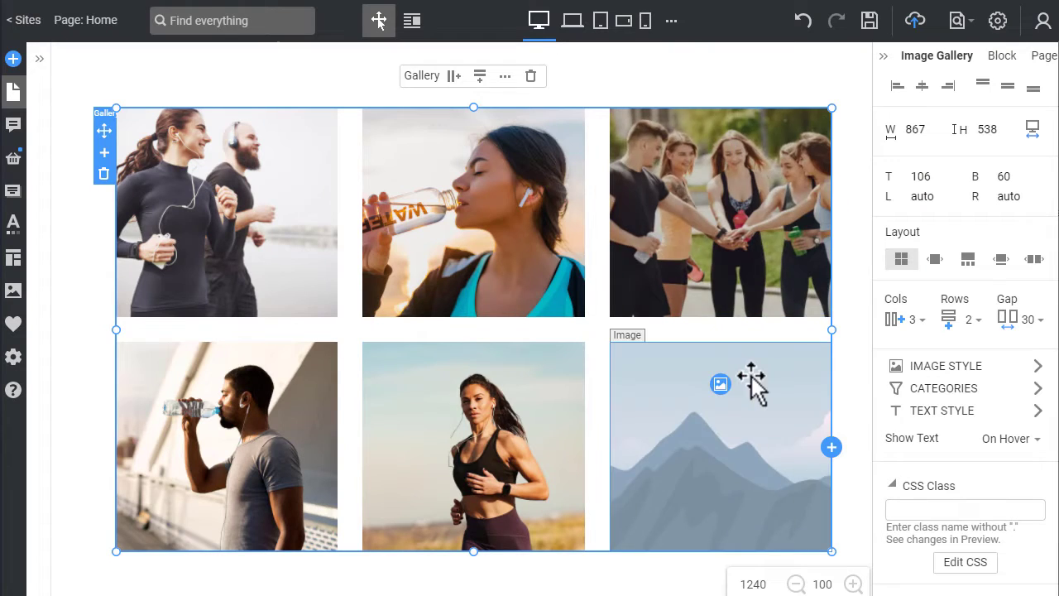
left_click(721, 397)
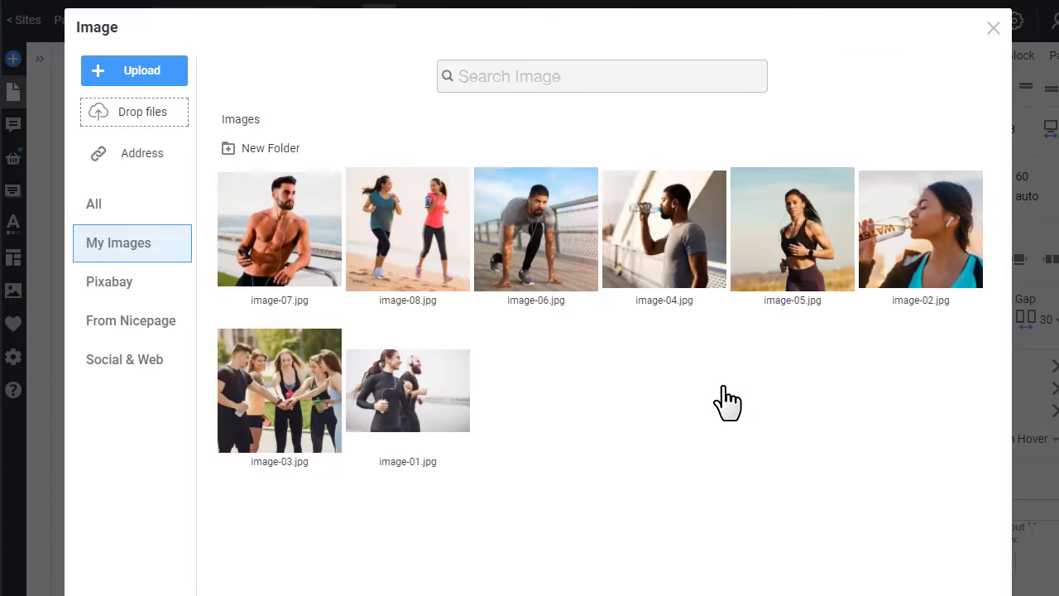
left_click(560, 269)
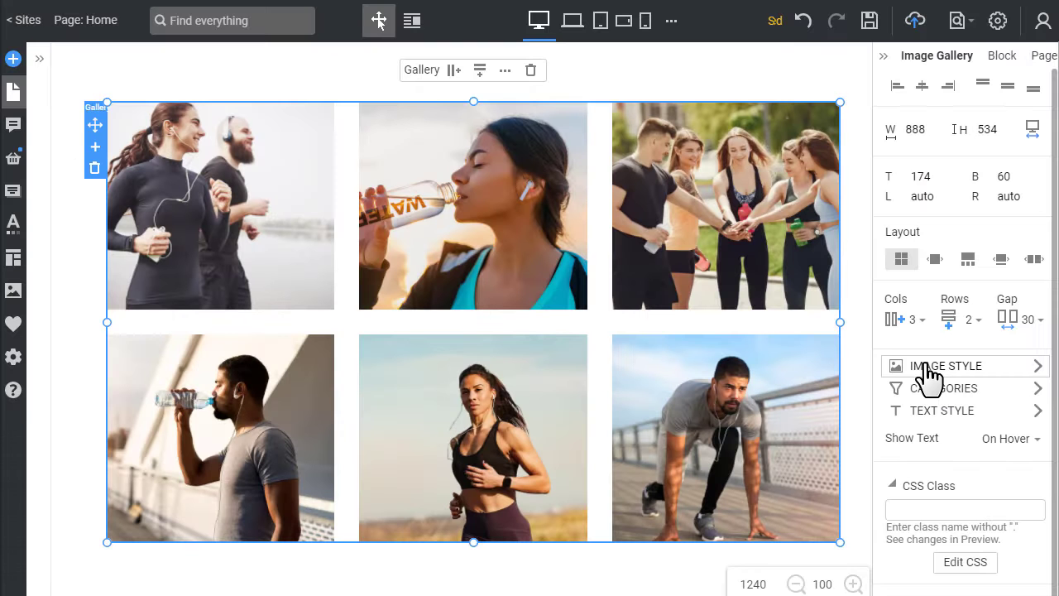
After trying Zoom Out, Resize and Slide, set the hover animation to Zoom In and enable Shadow
left_click(1018, 373)
left_click(962, 195)
left_click(1009, 192)
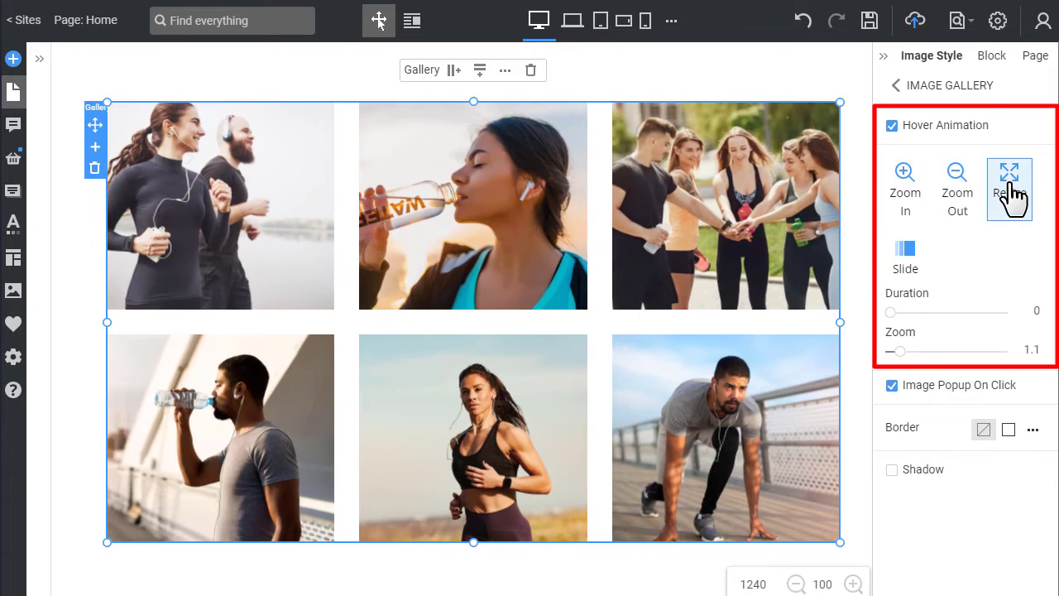
left_click(910, 252)
left_click(921, 178)
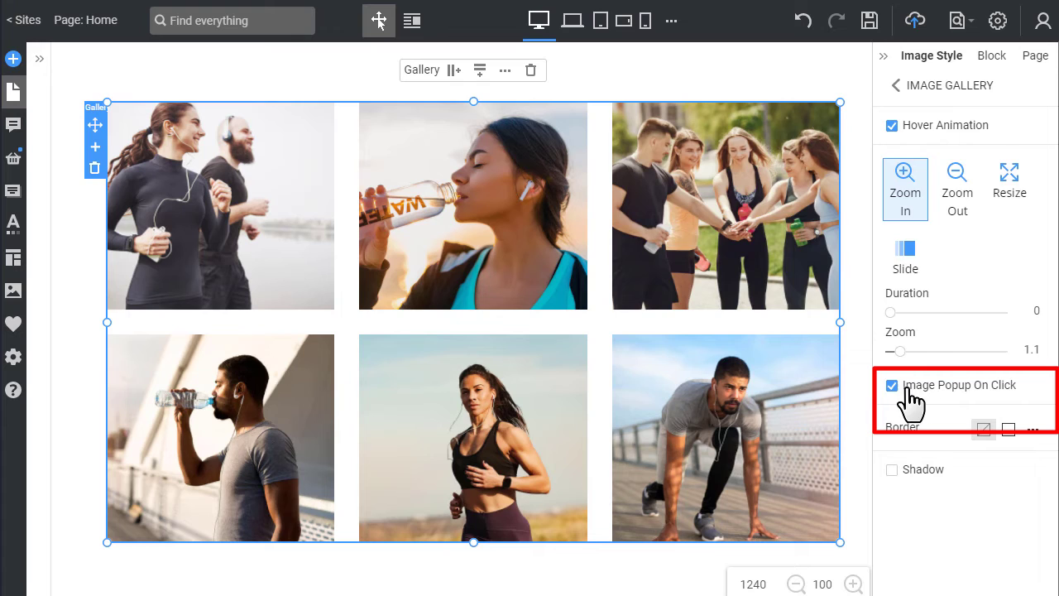
left_click(892, 469)
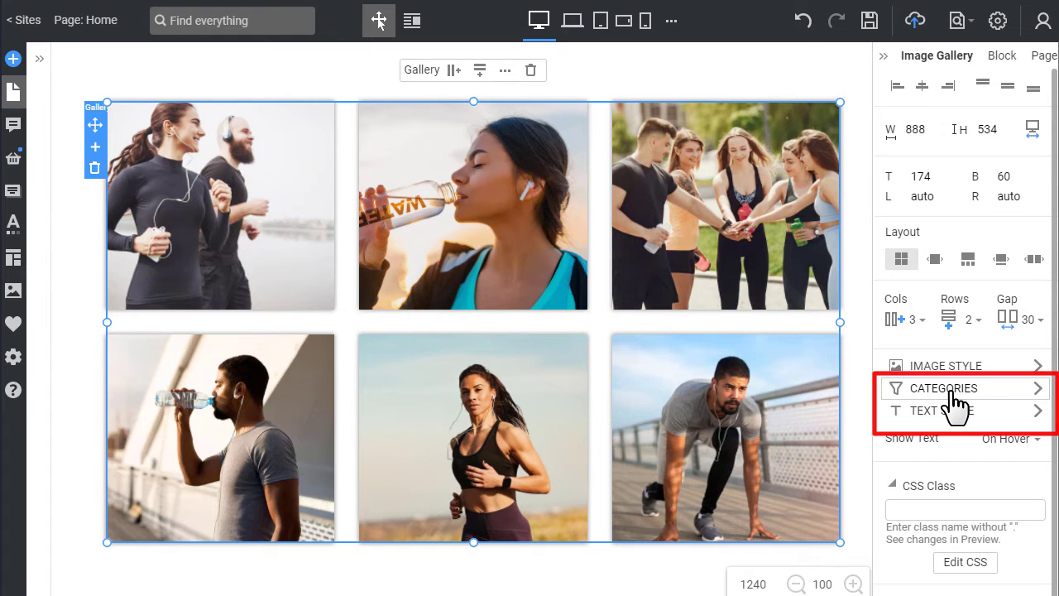
Enable the All/Men/Women/Team category filter and make its labels bold and uppercase
left_click(952, 390)
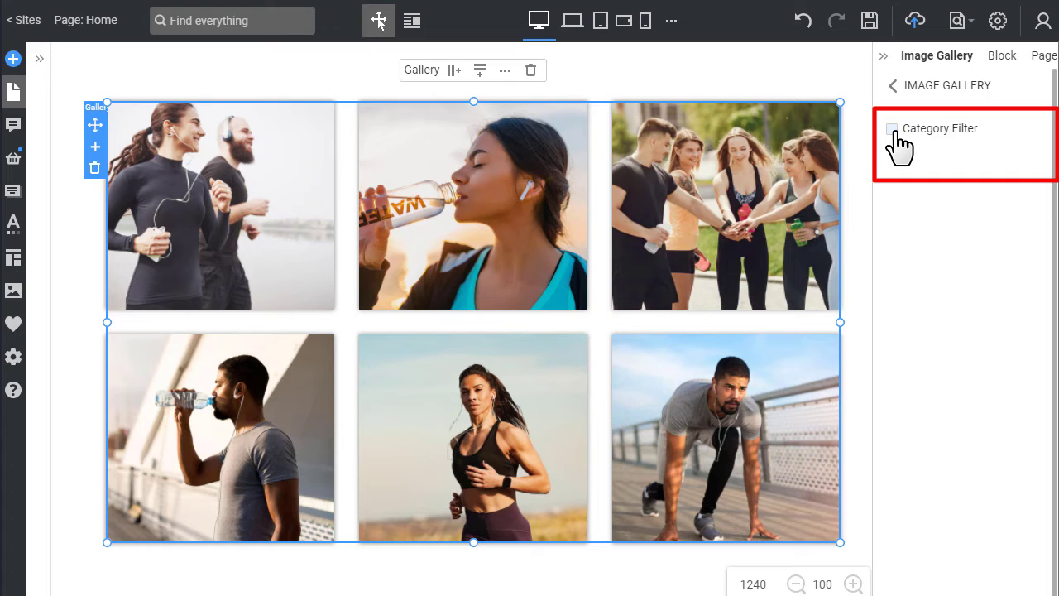
left_click(893, 131)
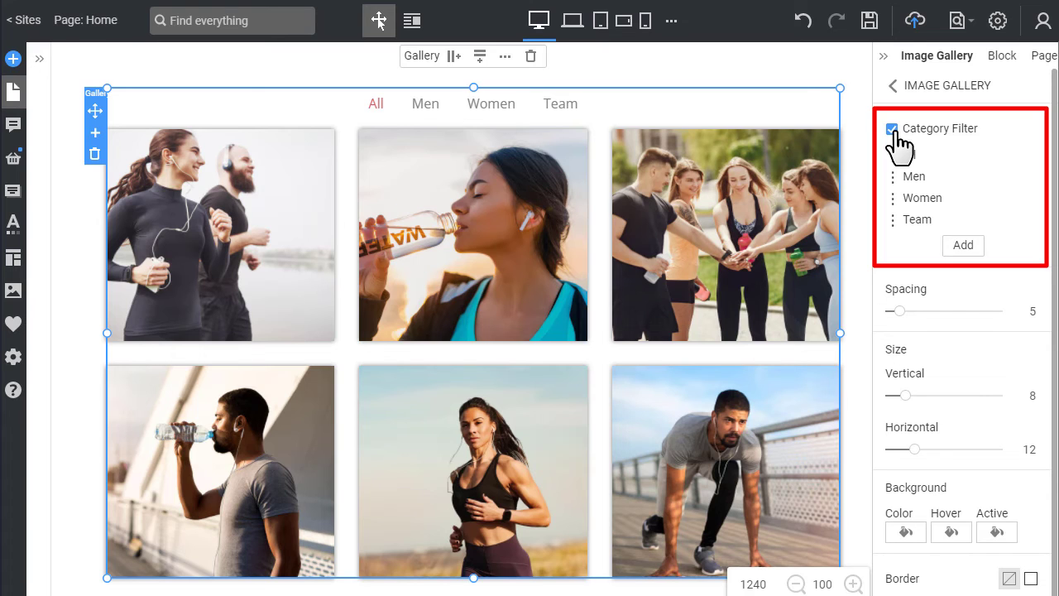
scroll(957, 246, "down", 3)
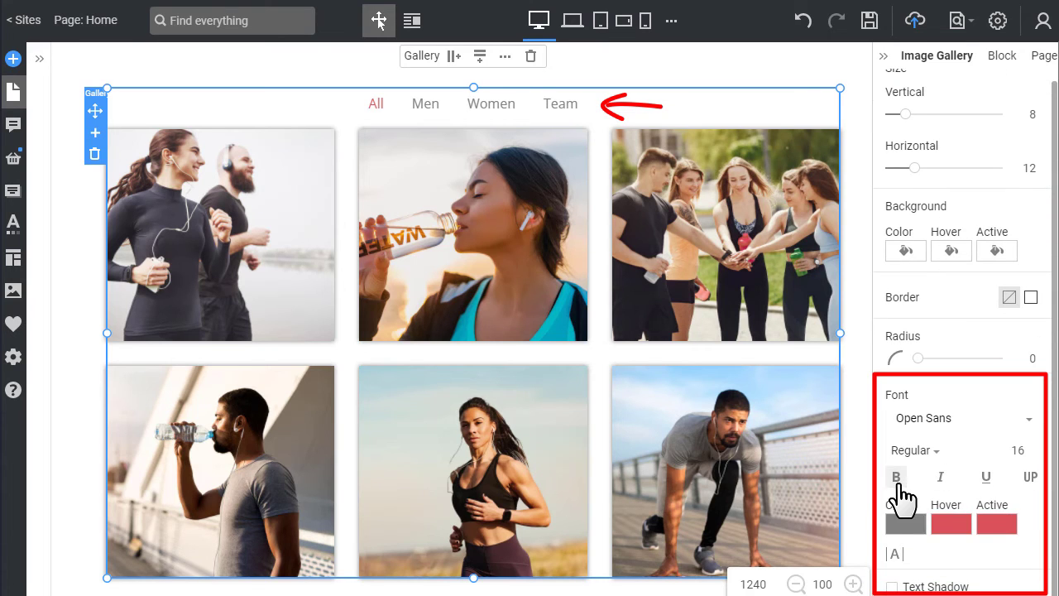
left_click(899, 482)
left_click(1029, 478)
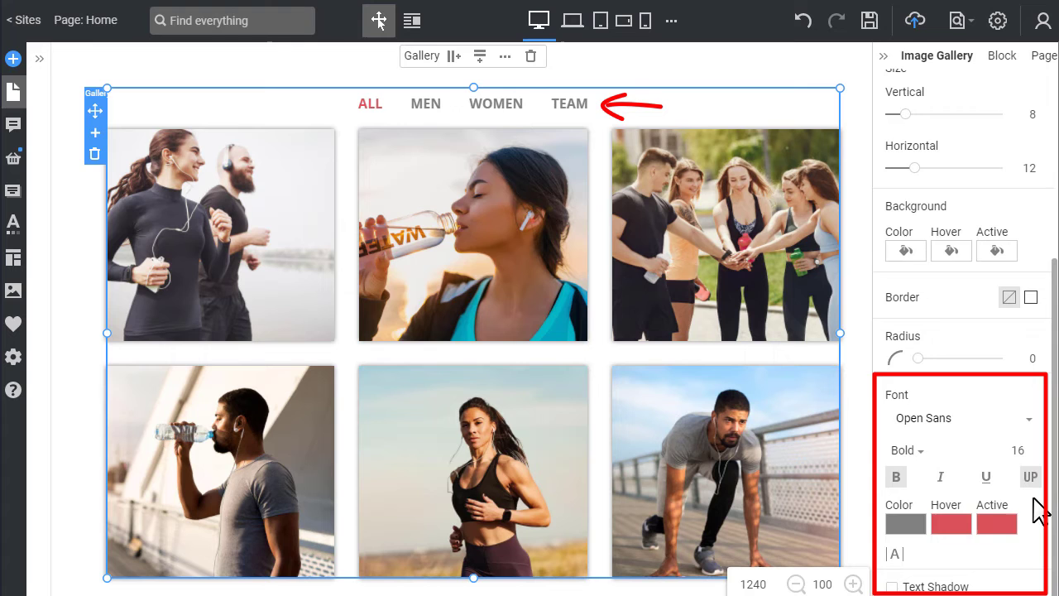
scroll(1041, 511, "up", 5)
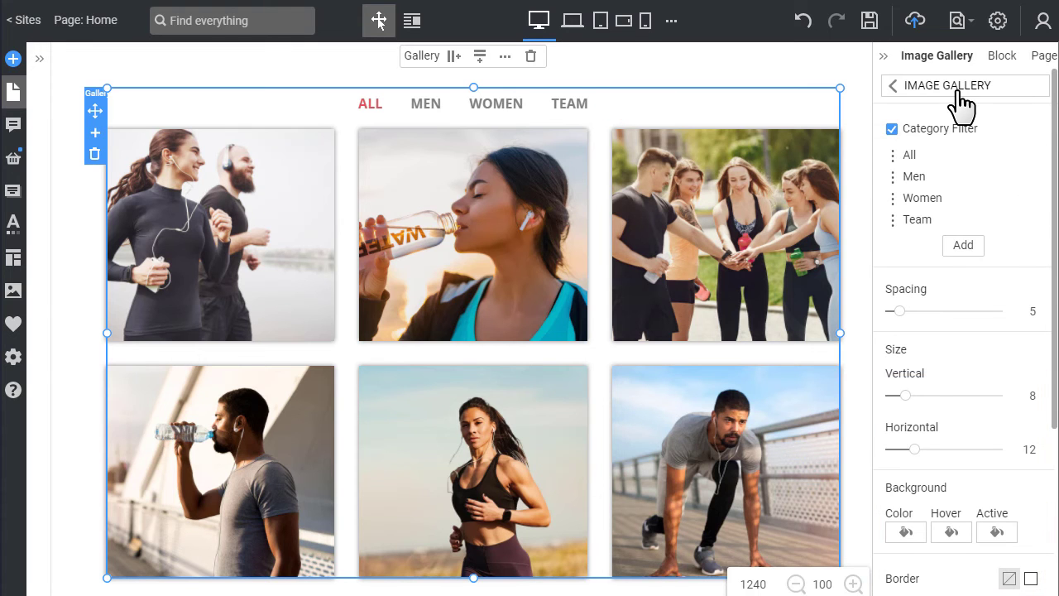
left_click(958, 90)
left_click(236, 243)
scroll(1040, 570, "down", 3)
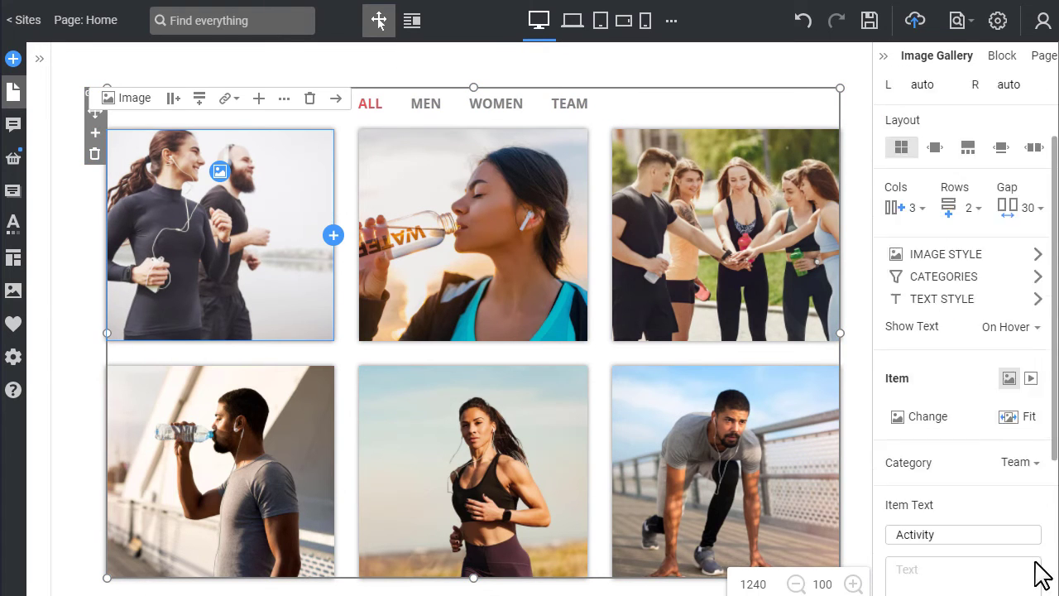
left_click(1019, 325)
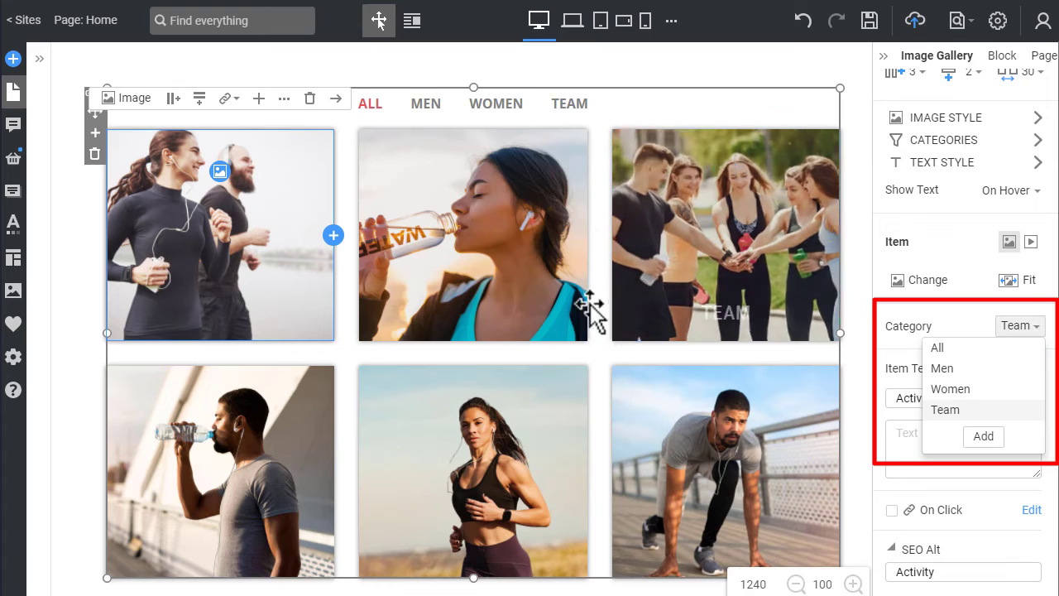
left_click(562, 303)
left_click(1014, 327)
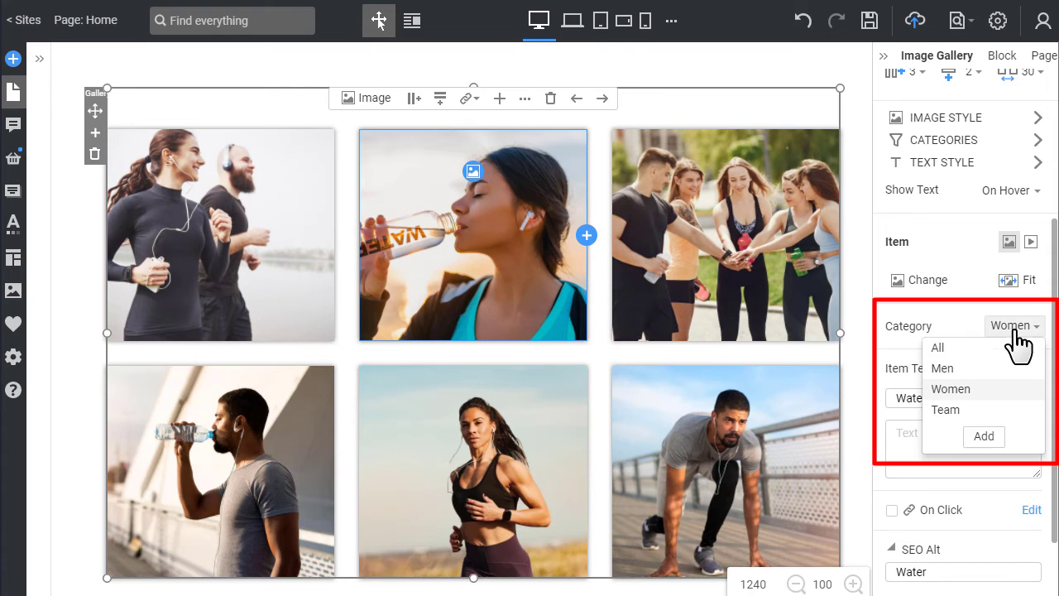
left_click(825, 342)
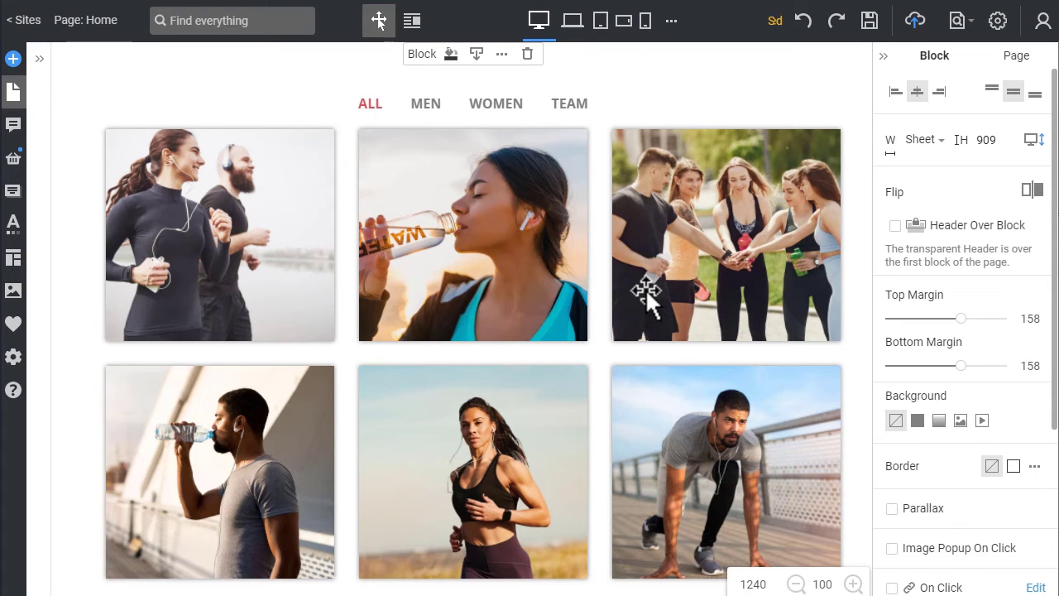
Paste the Lorem ipsum description into the first (Activity) image's caption text
left_click(273, 234)
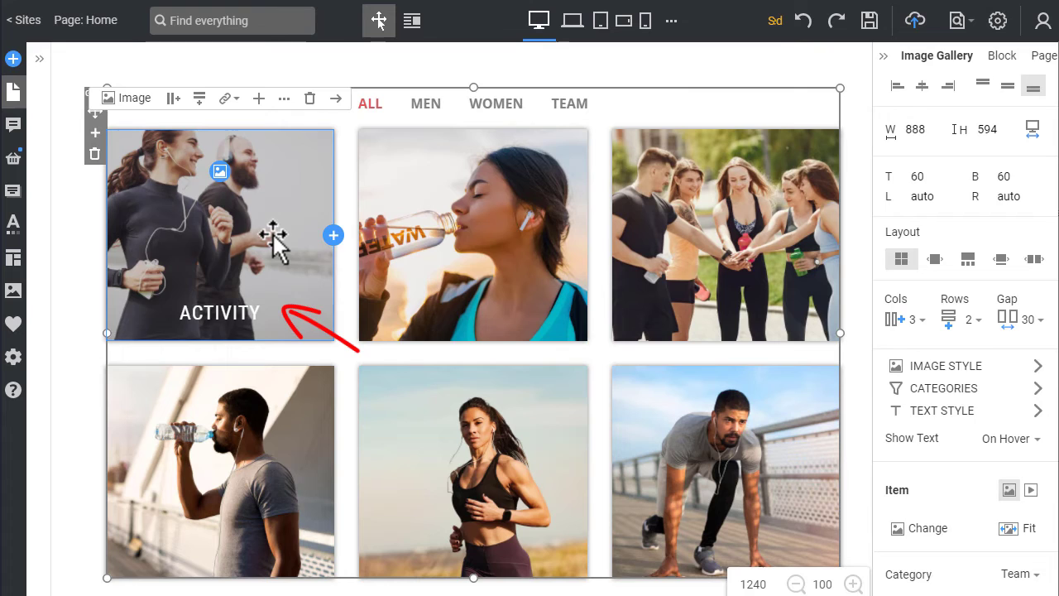
scroll(992, 350, "down", 4)
left_click(966, 351)
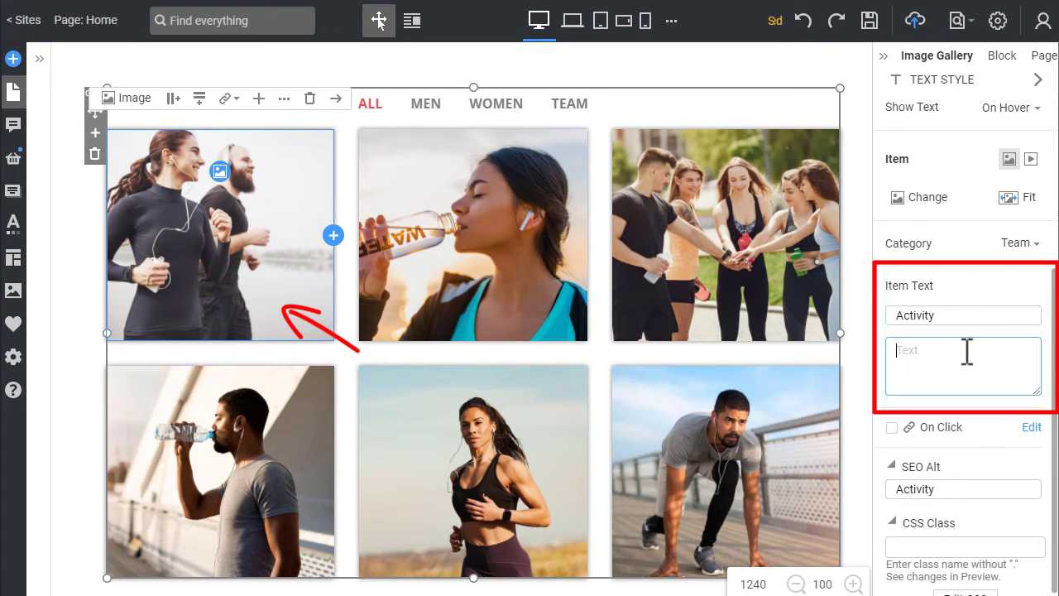
type("Lorem ipsum dolor sit amet, consectetur adipiscing elit.")
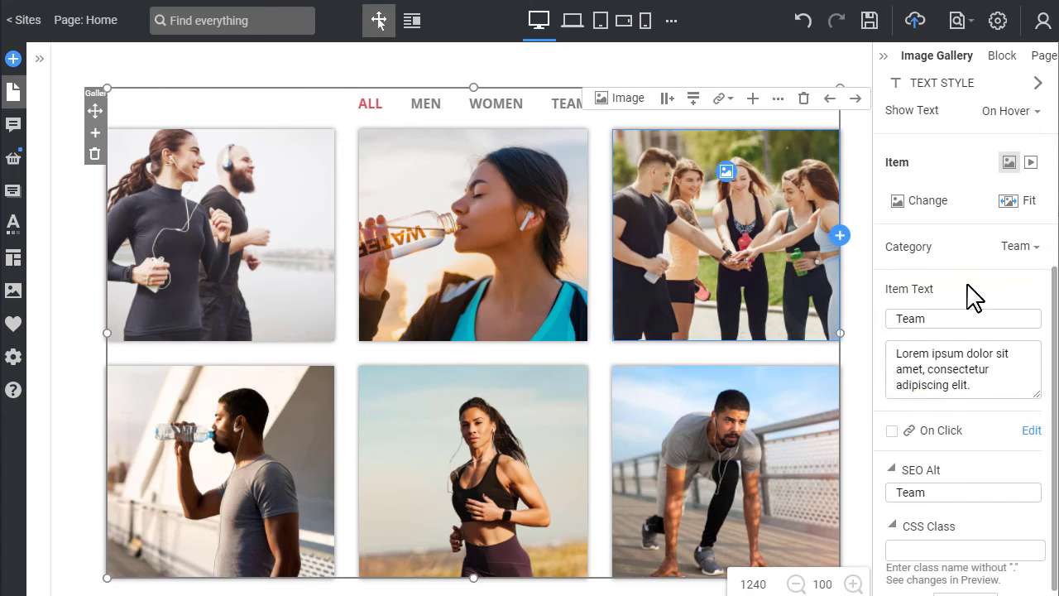
scroll(969, 296, "up", 3)
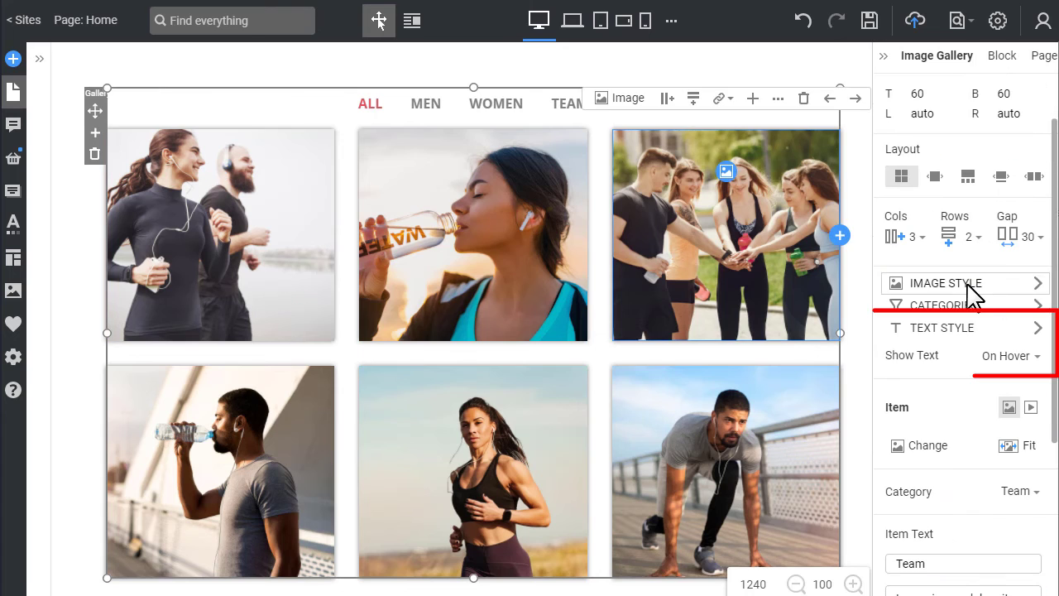
In the caption Text Style, darken the hover shade to 30 and set body text size to 14
left_click(987, 335)
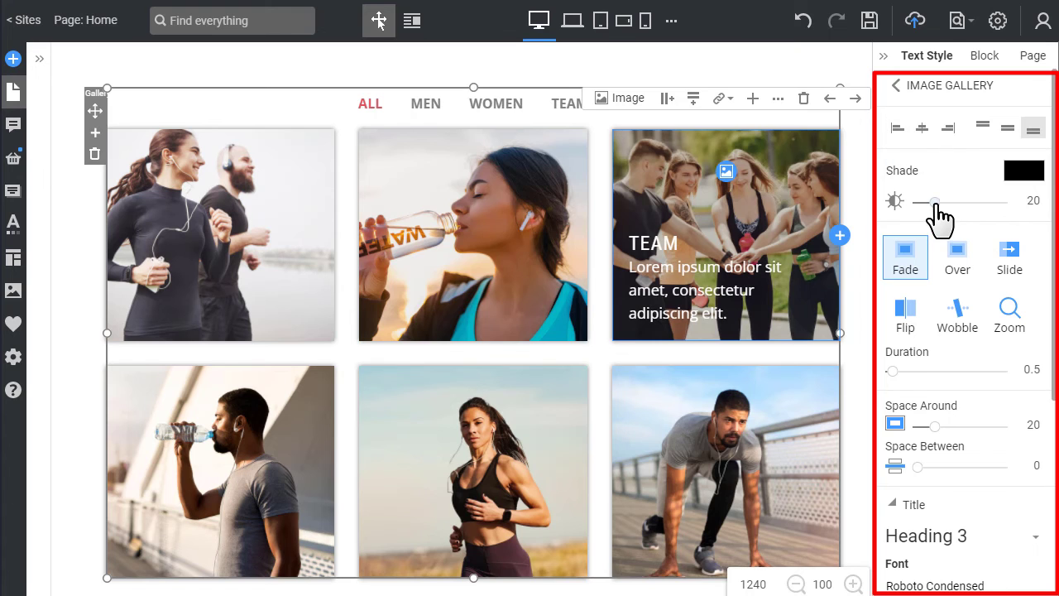
left_click_drag(935, 203, 944, 203)
scroll(956, 232, "down", 5)
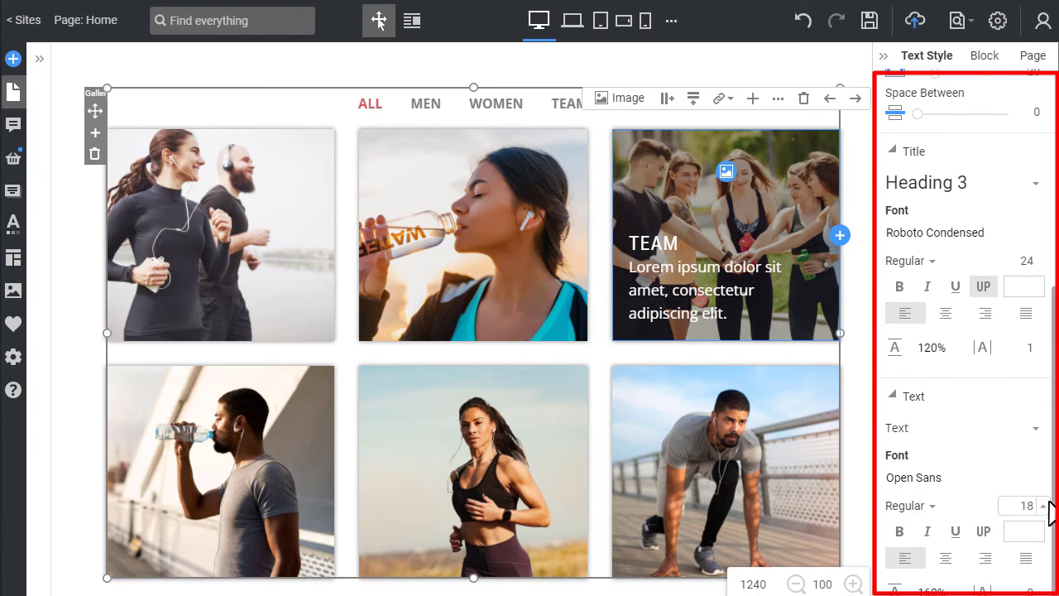
left_click(1044, 506)
left_click(1013, 280)
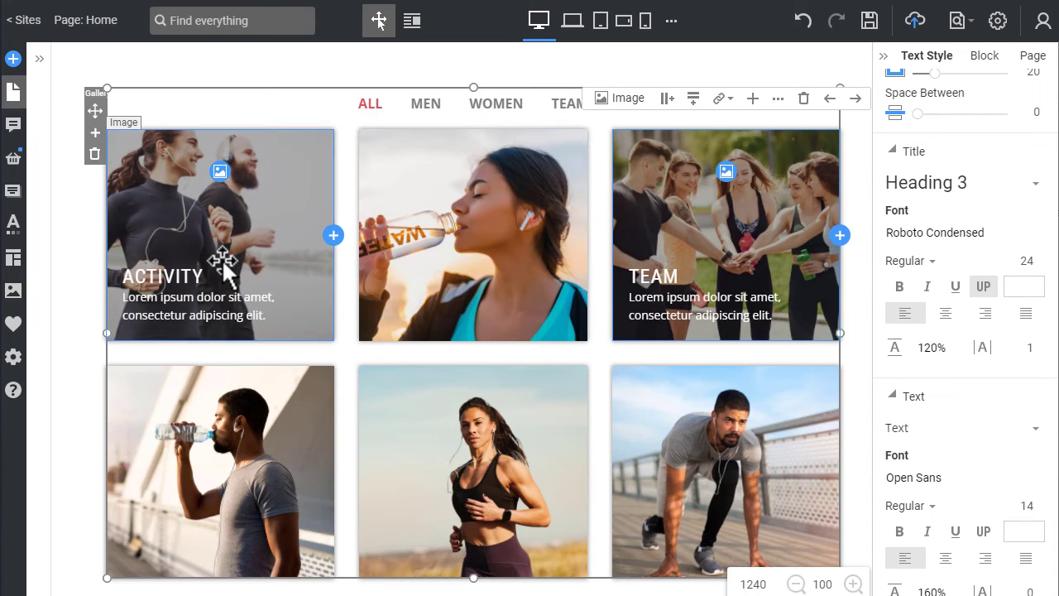
Preview the page and filter the gallery by Men, Women and Team, then back to All
left_click(856, 124)
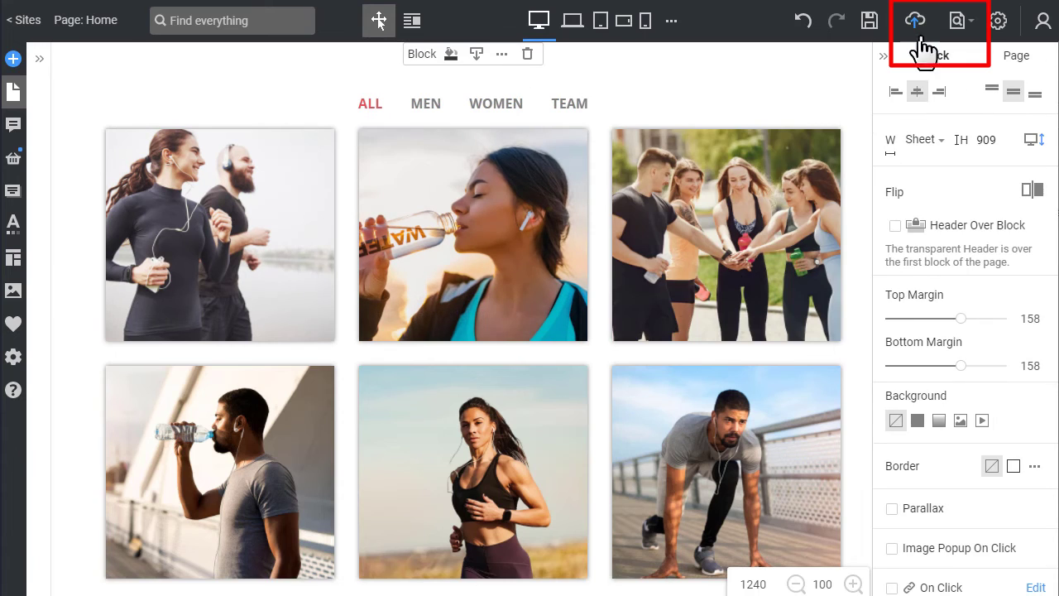
left_click(962, 27)
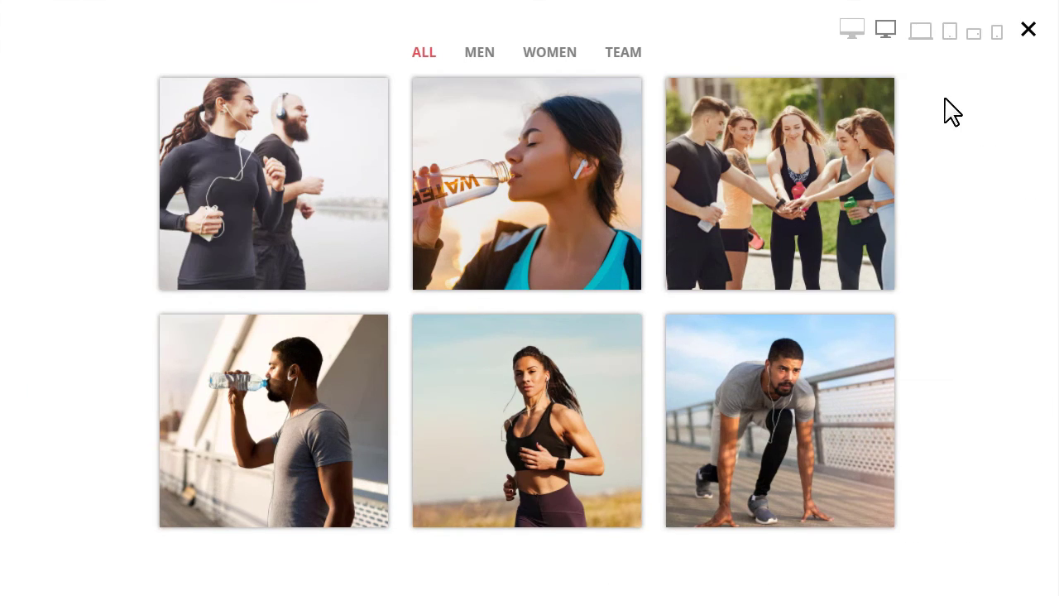
left_click(470, 53)
left_click(549, 167)
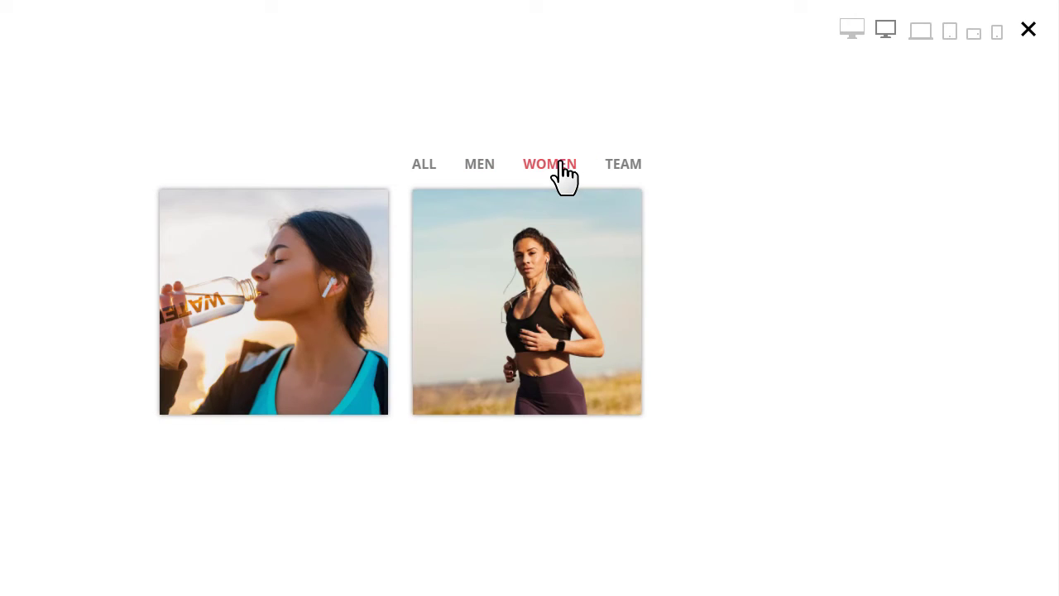
left_click(629, 166)
left_click(423, 166)
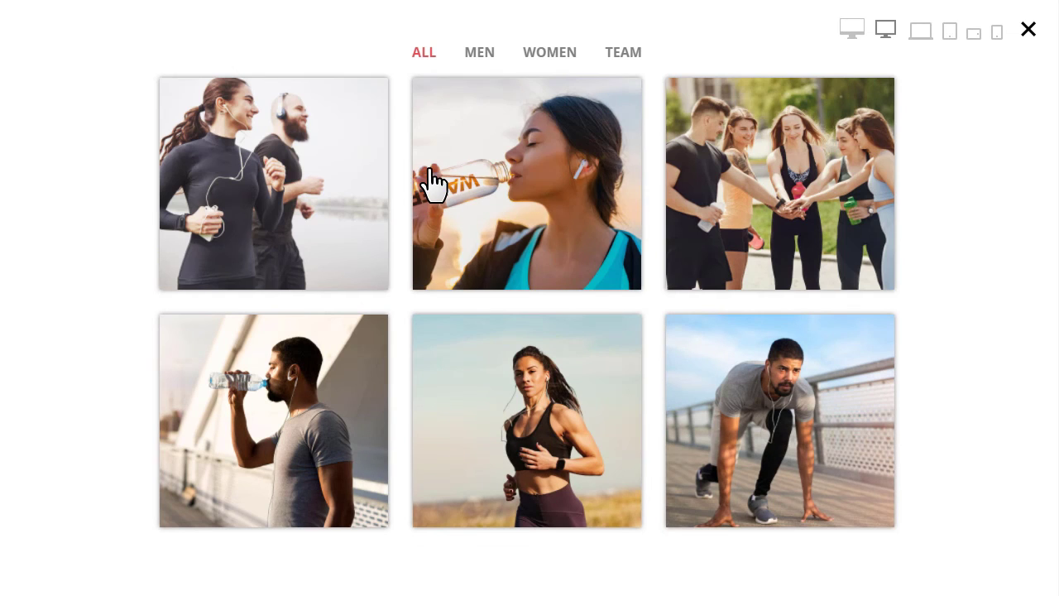